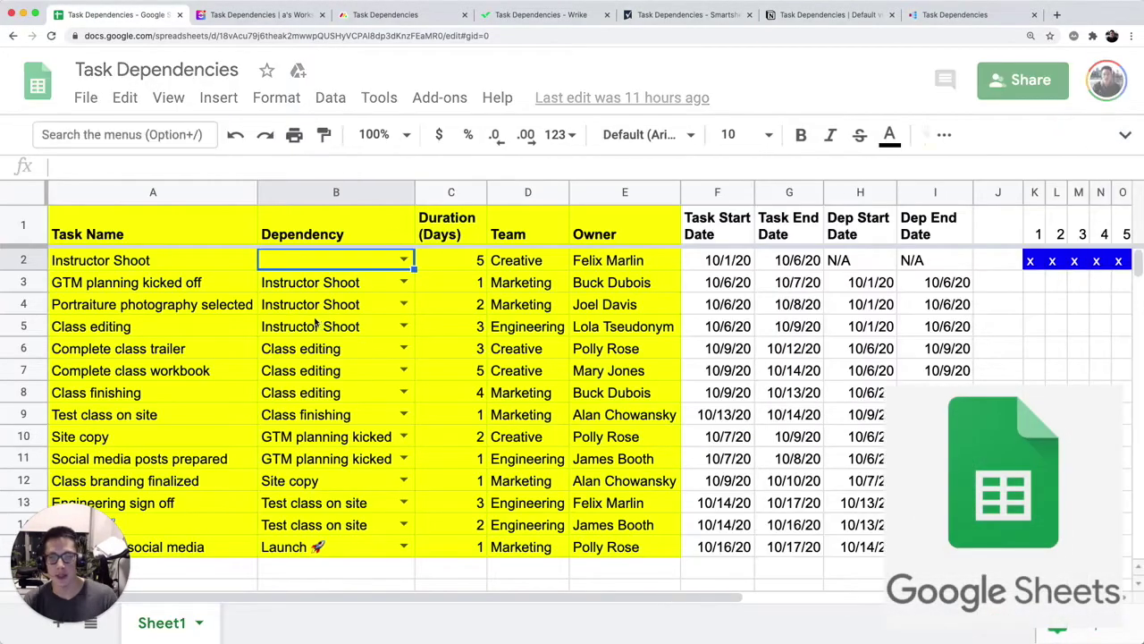
Review the task table with its Dependency column and the day-by-day timeline of all tasks in the sheet.
key(ctrl+shift+f)
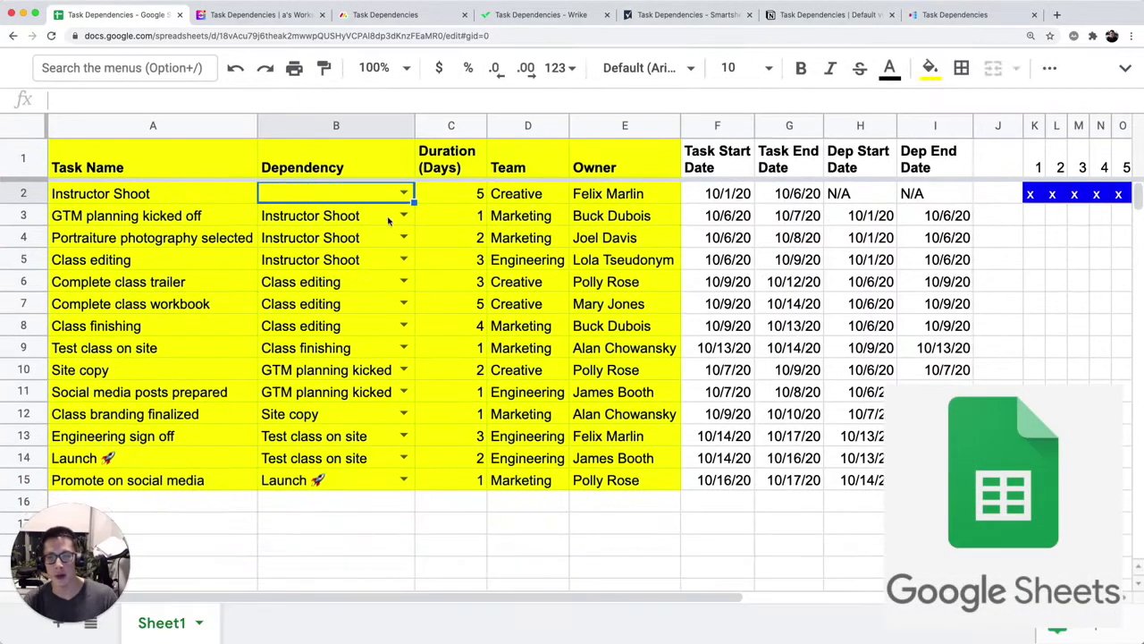
click(403, 215)
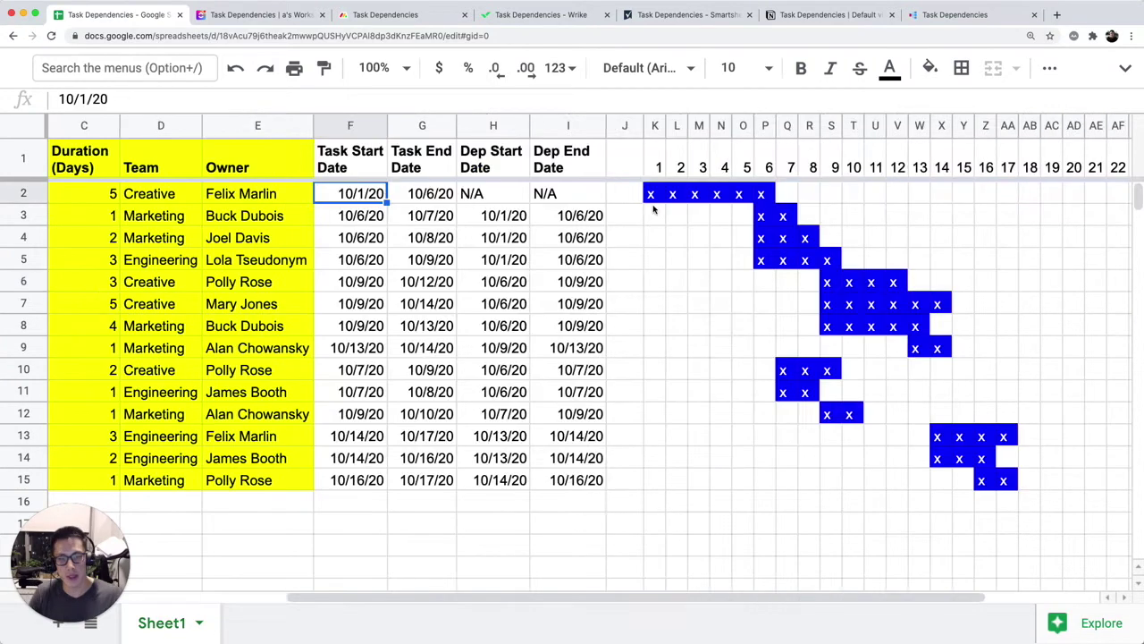
drag(653, 193, 1039, 488)
scroll(968, 478, left, 5)
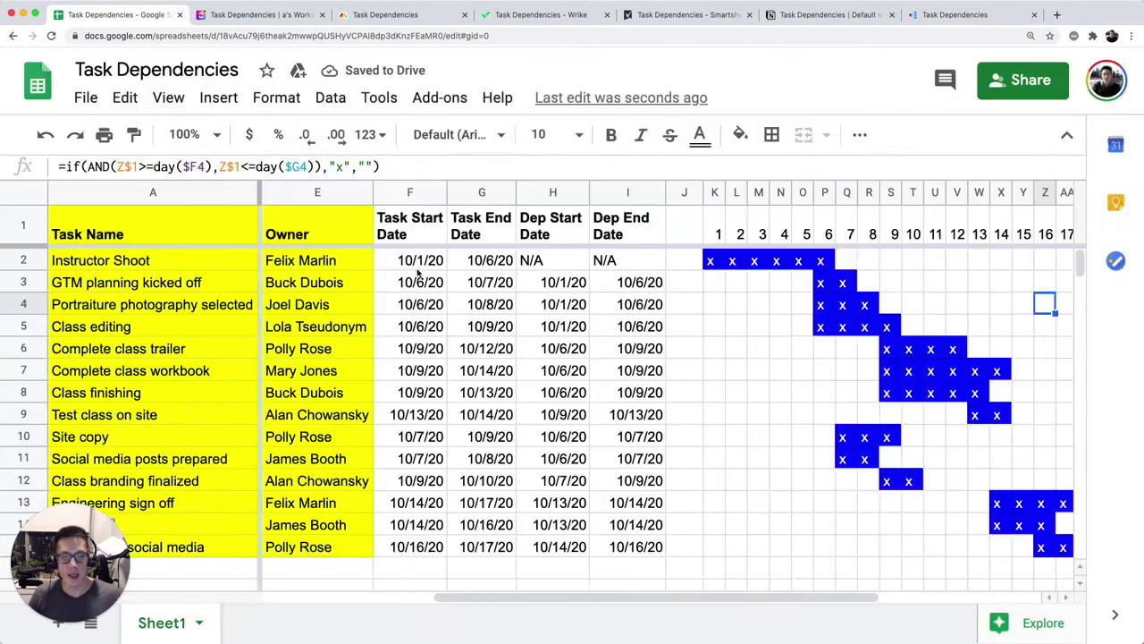
Set the Task Start Date of Instructor Shoot to 10/15/20 and check the shifted dates and timeline.
click(418, 261)
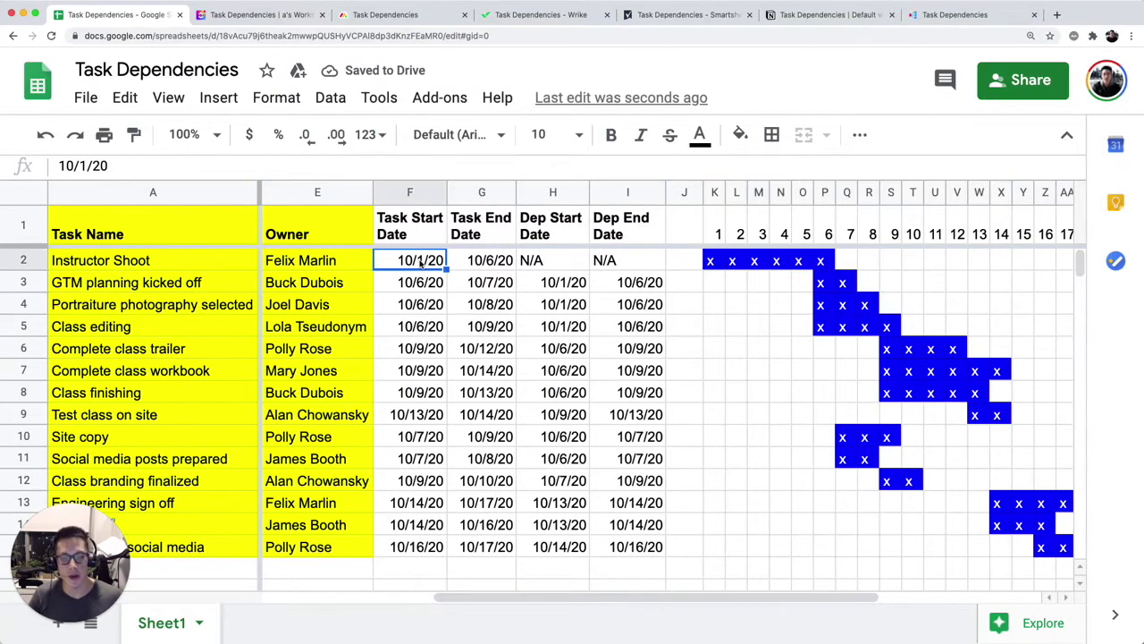
click(1066, 135)
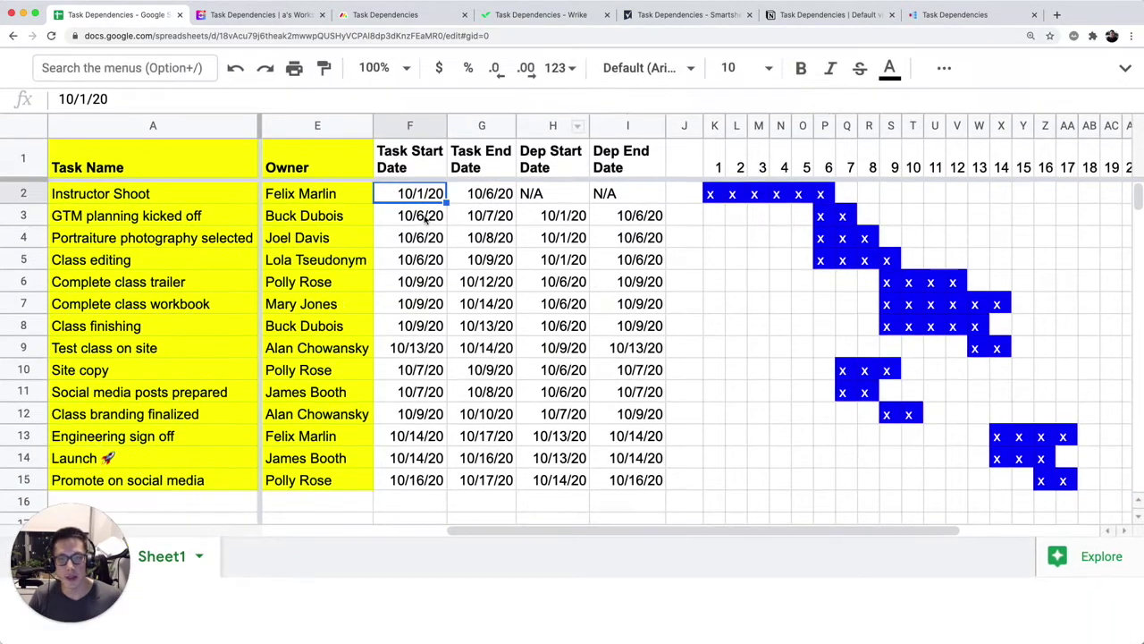
double_click(420, 195)
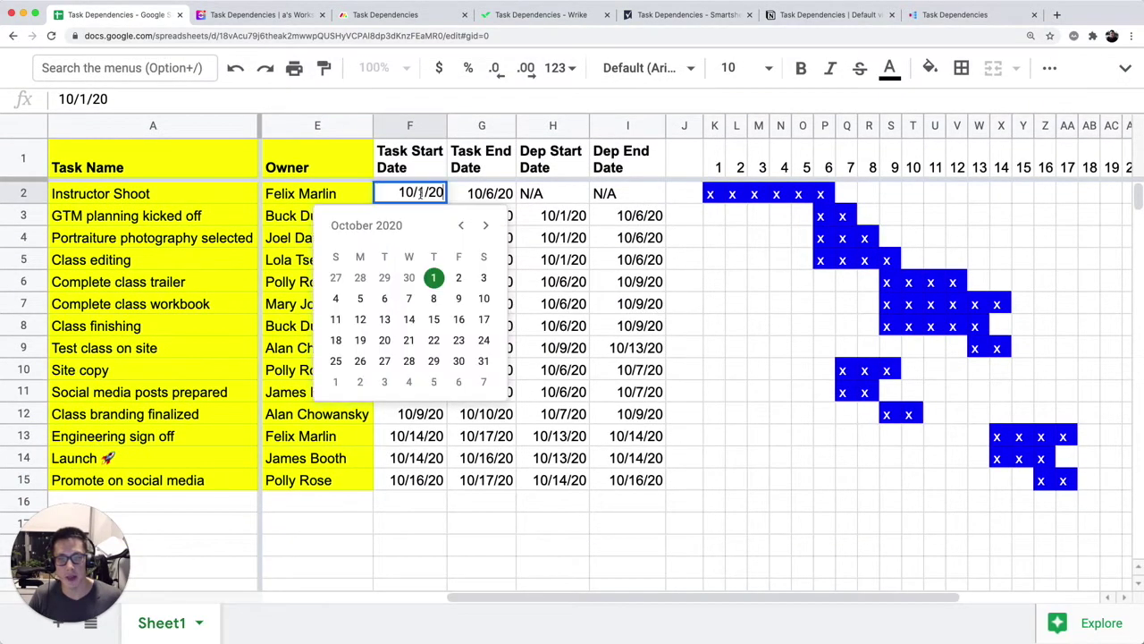
click(436, 324)
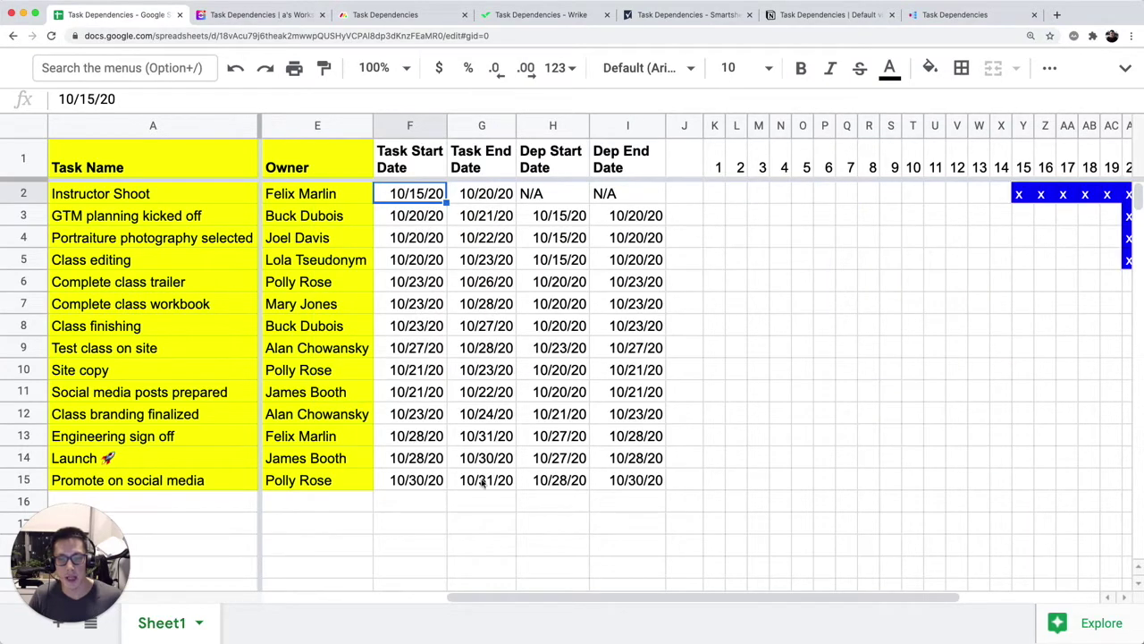
scroll(523, 475, right, 3)
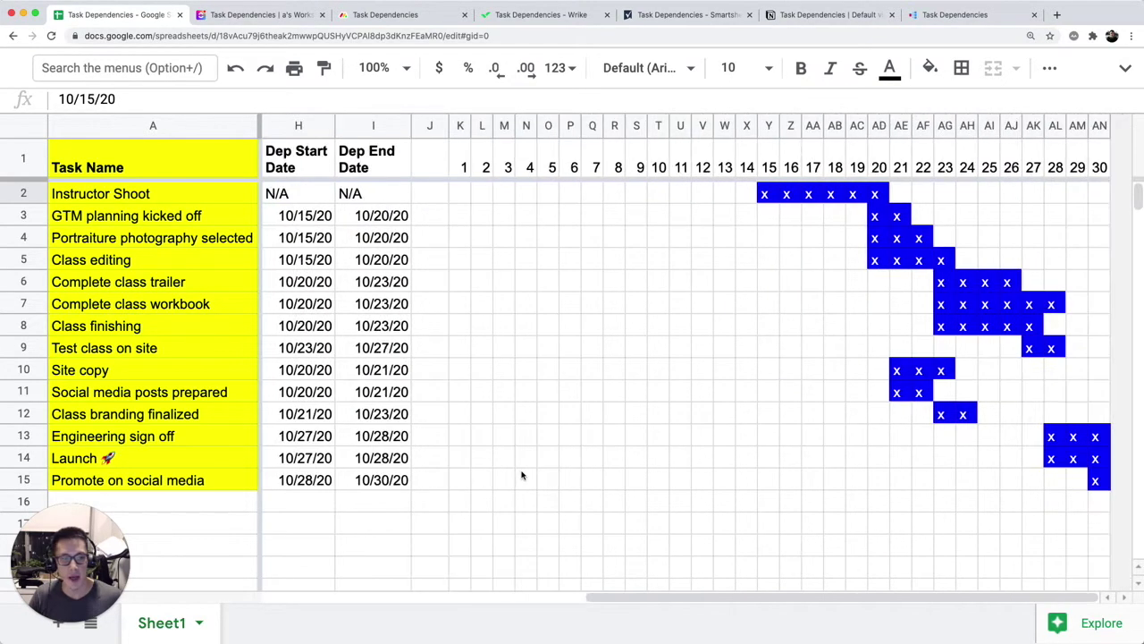
scroll(875, 283, left, 3)
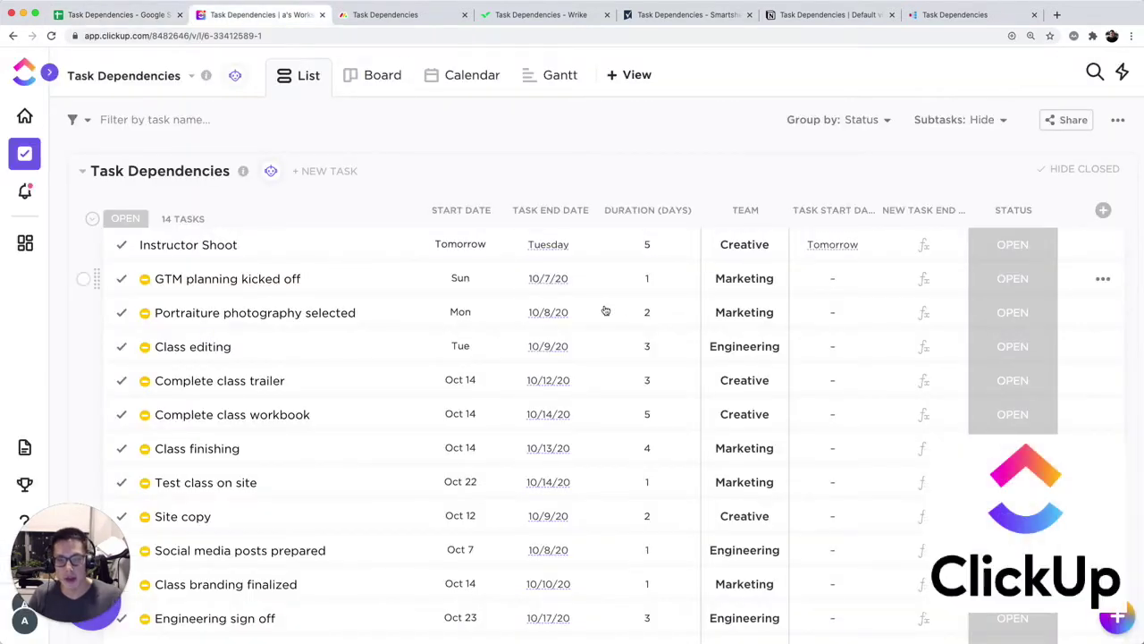
Switch to the ClickUp task list and examine the dependencies of the task "GTM planning kicked off".
scroll(512, 283, down, 1)
scroll(511, 284, down, 2)
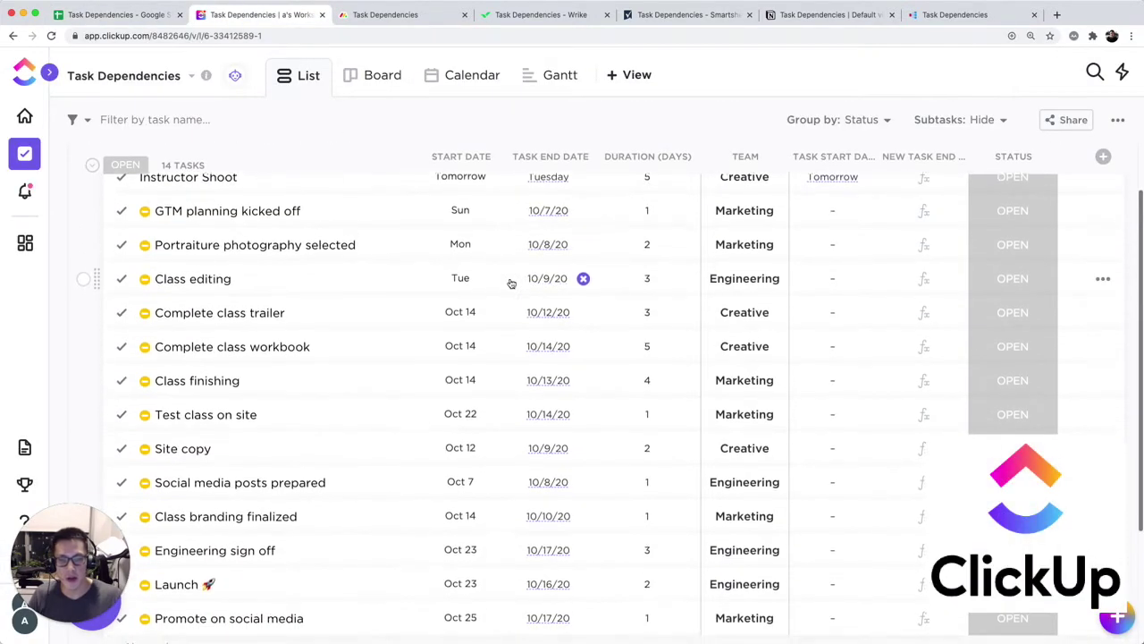
scroll(506, 286, up, 2)
scroll(319, 221, down, 2)
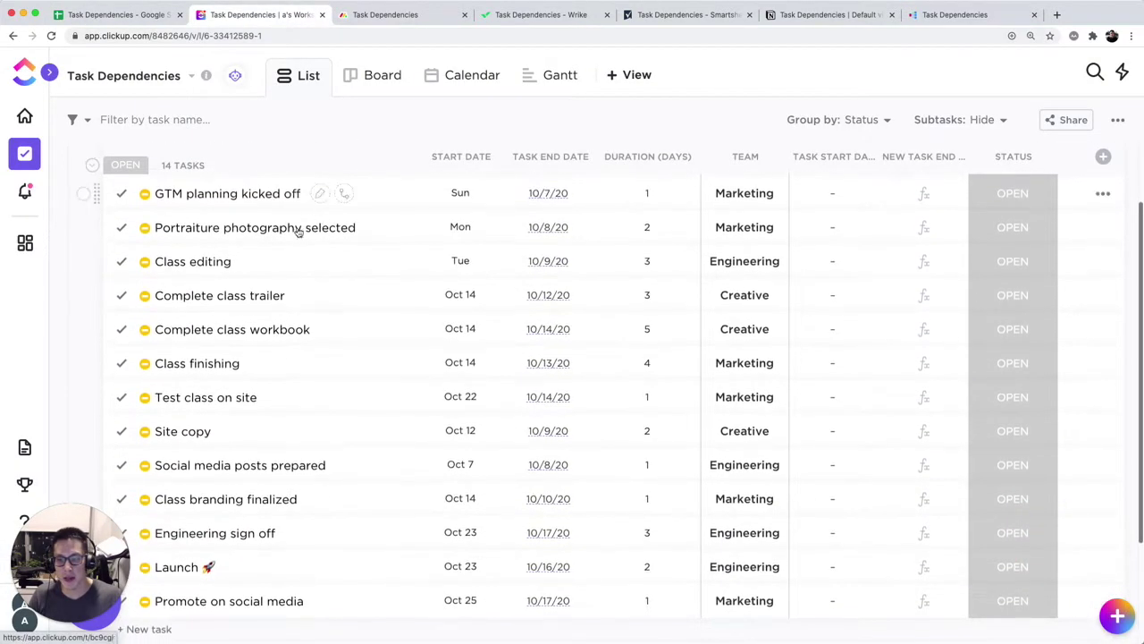
scroll(1046, 294, up, 2)
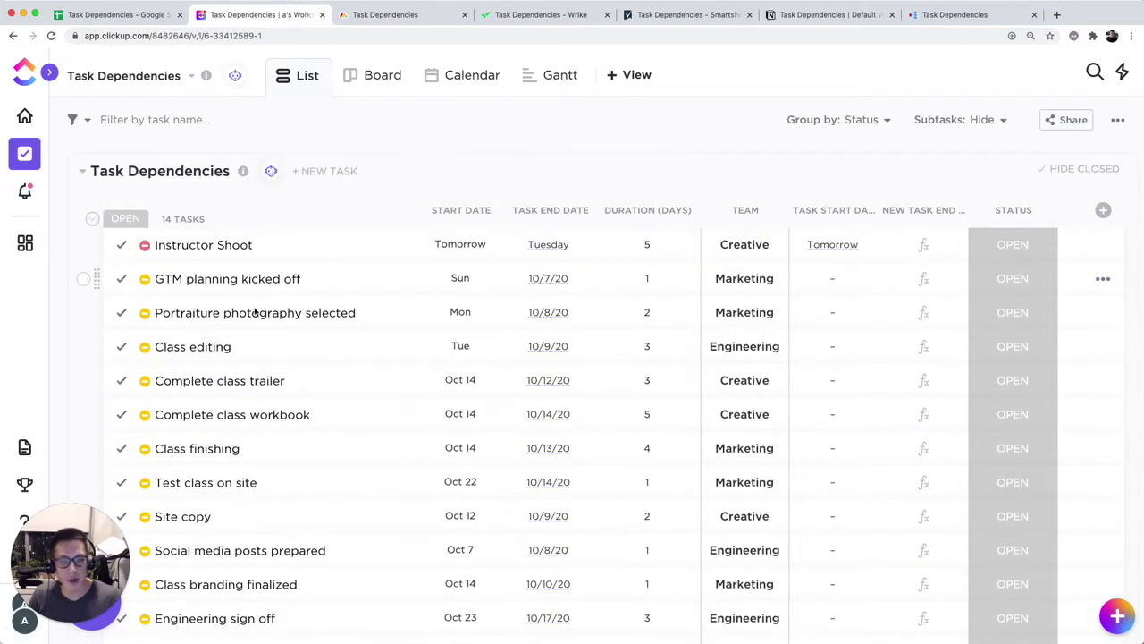
click(1103, 280)
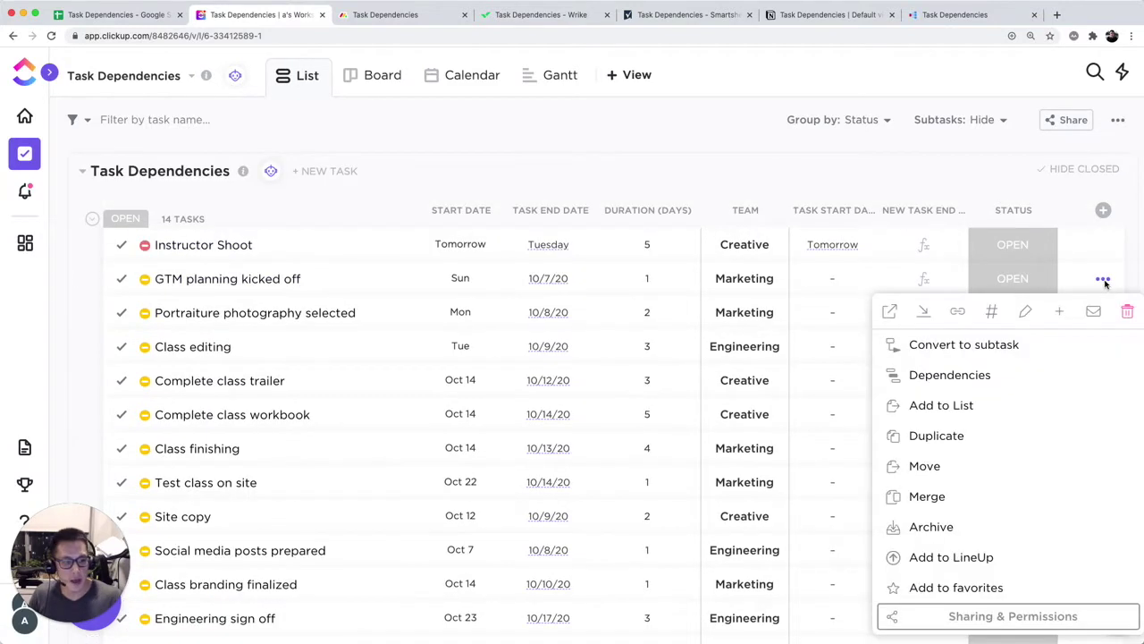
click(952, 376)
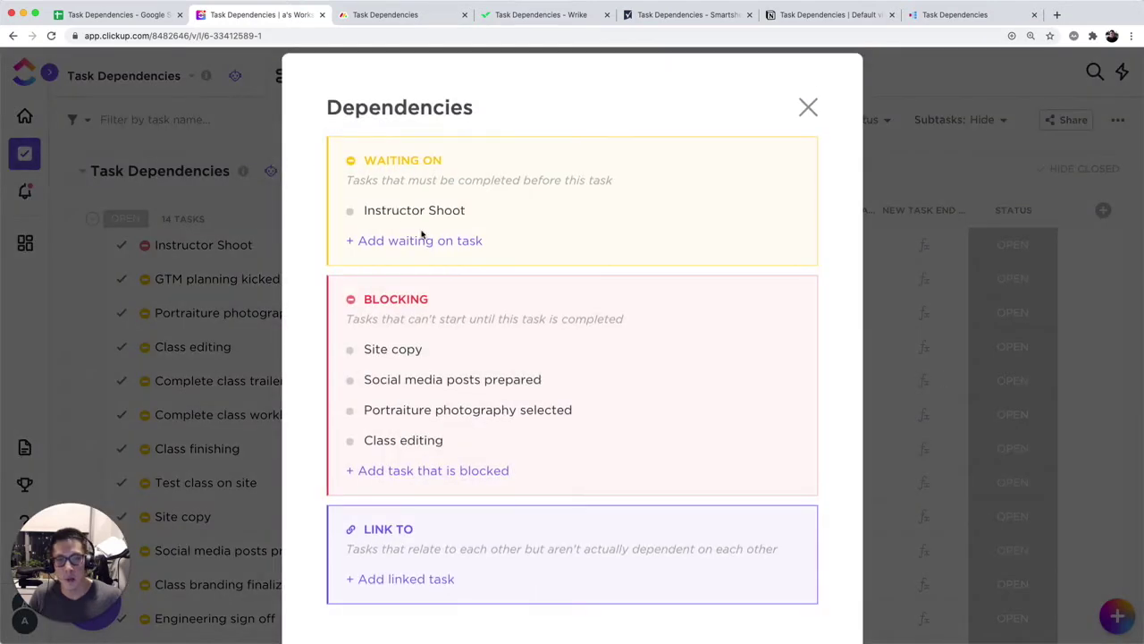
click(424, 241)
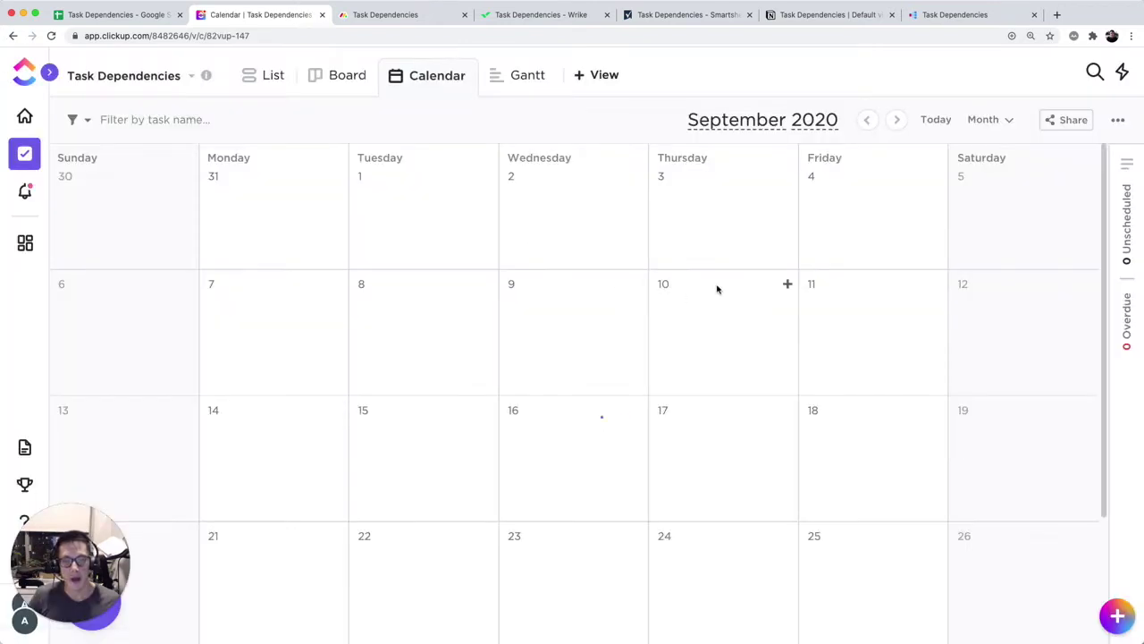
Look through the scheduled tasks for October 2020 in ClickUp's Calendar view.
scroll(718, 289, down, 3)
click(896, 119)
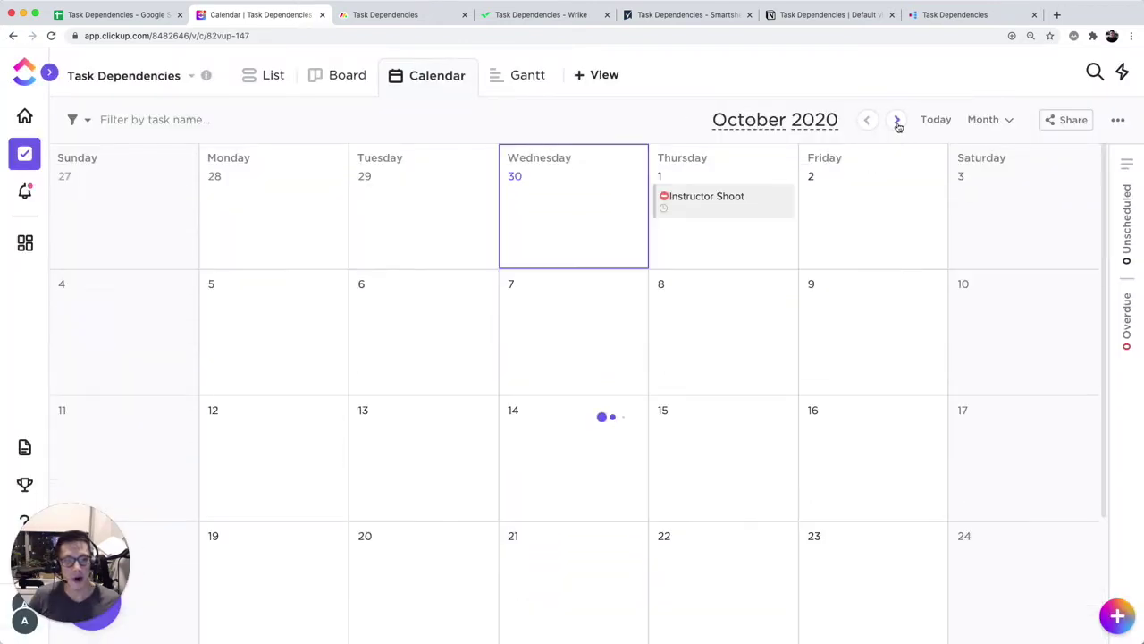
scroll(715, 340, down, 3)
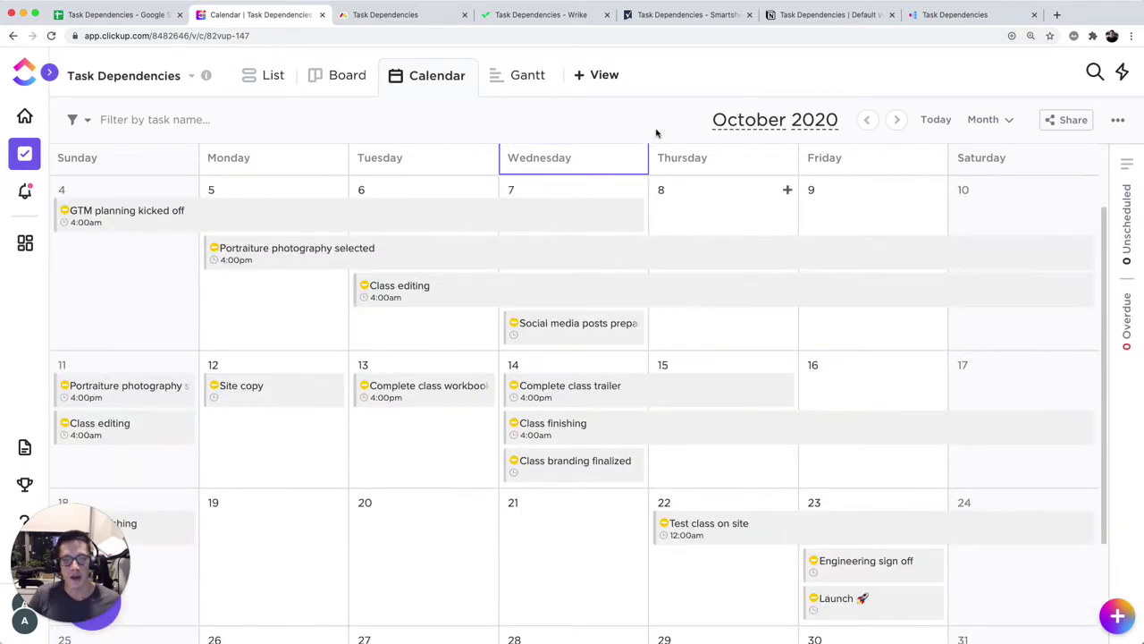
Show the Task Dependencies list as a Gantt chart and view the links between tasks.
click(519, 78)
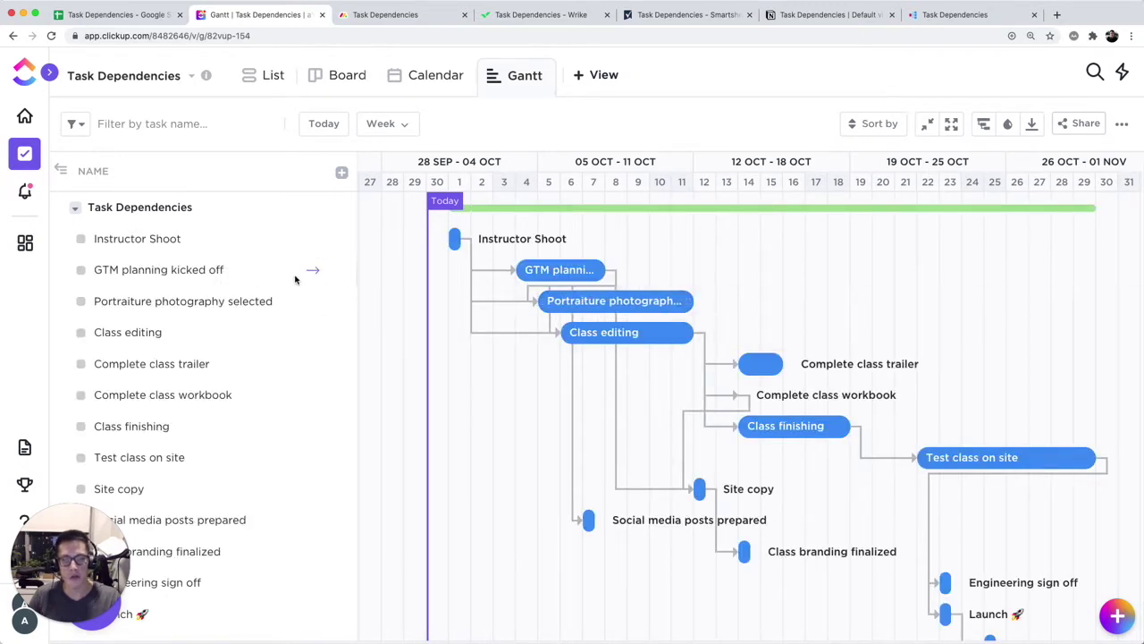
scroll(295, 280, down, 1)
click(493, 83)
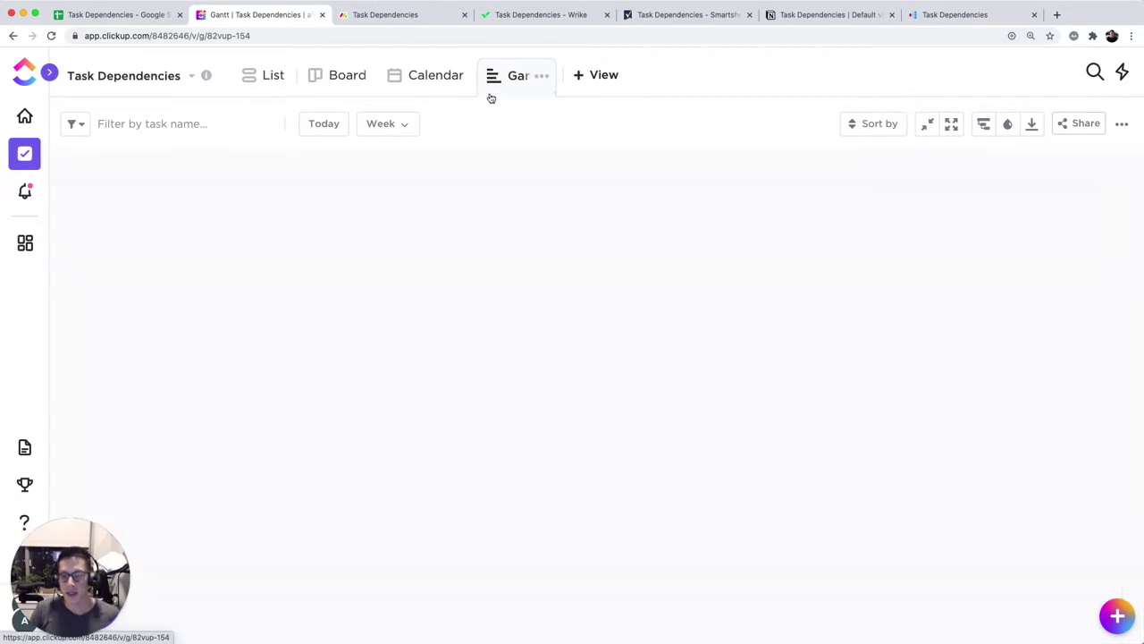
Switch to the monday.com Task Dependencies board and inspect the formula of the Task End Date column.
click(420, 15)
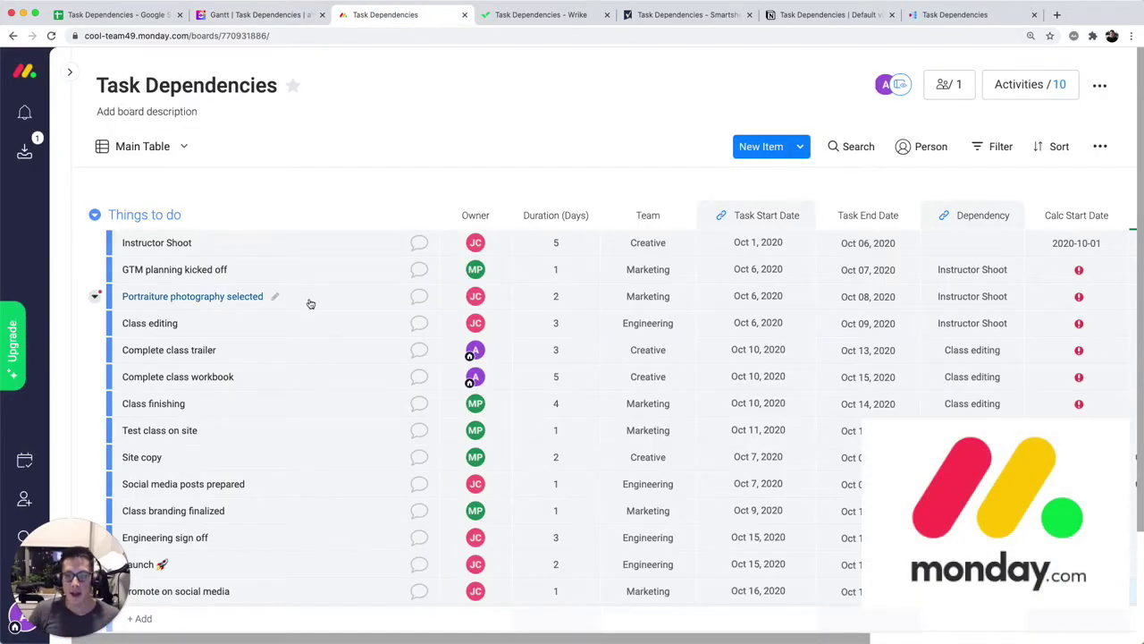
scroll(286, 286, down, 1)
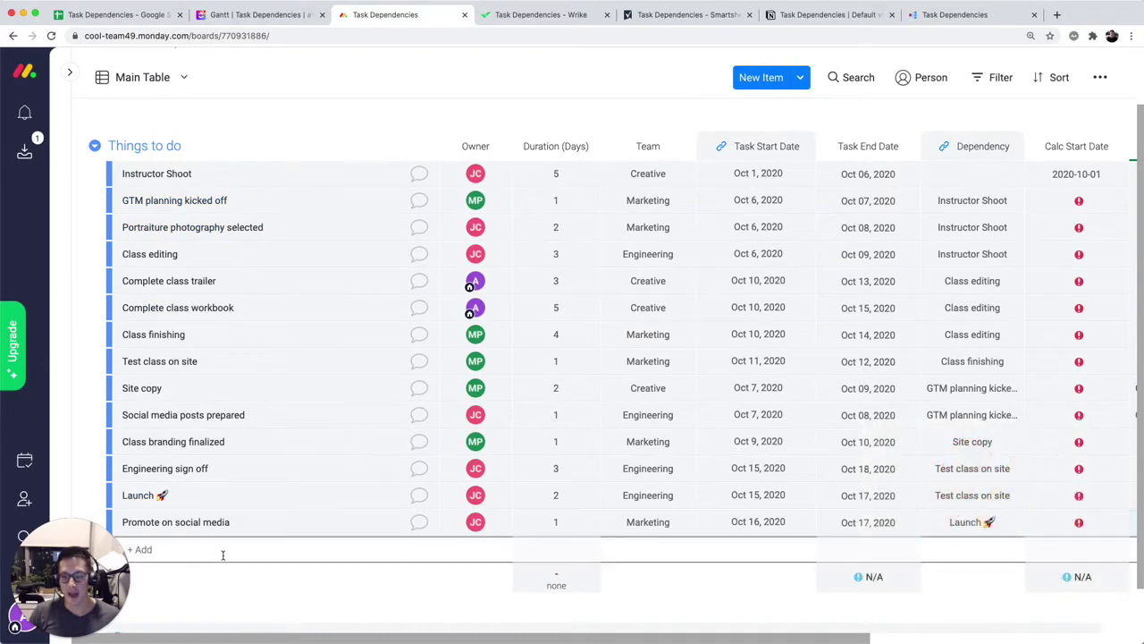
scroll(779, 187, right, 2)
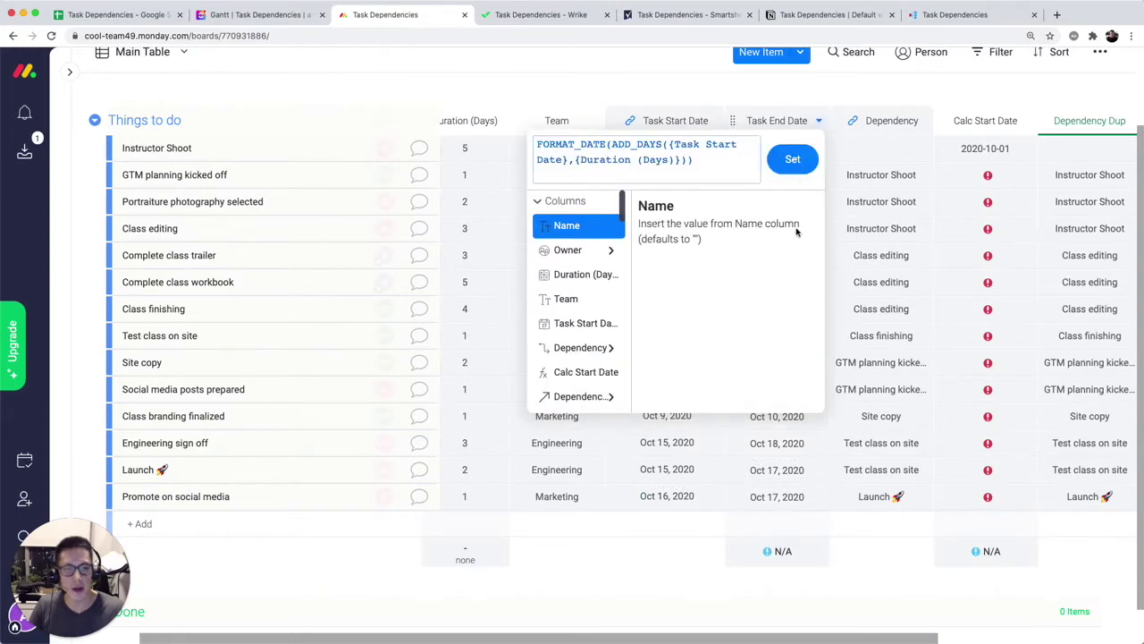
click(722, 89)
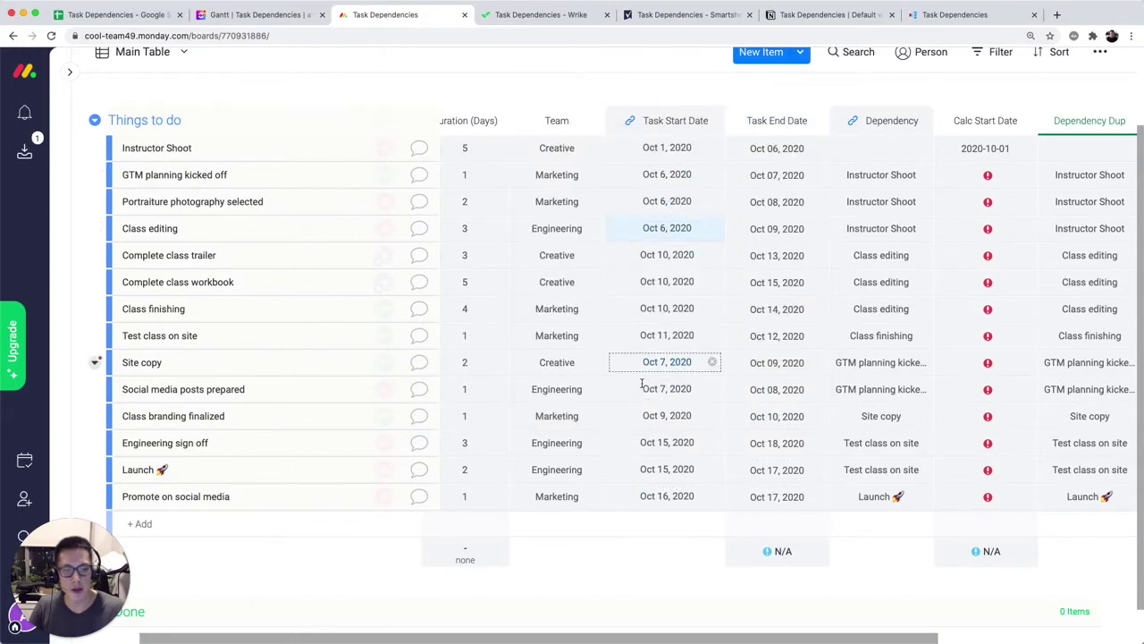
Show the board in the Timeline view and look through the tasks of each owner.
click(142, 51)
click(219, 274)
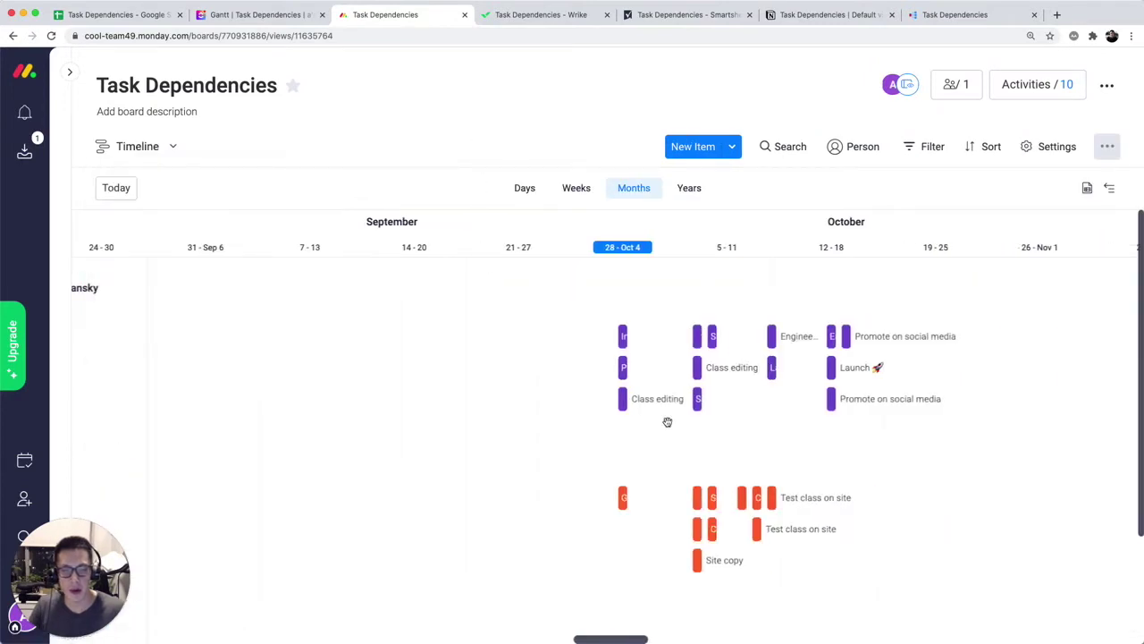
scroll(667, 421, down, 2)
scroll(666, 421, up, 2)
scroll(667, 421, down, 4)
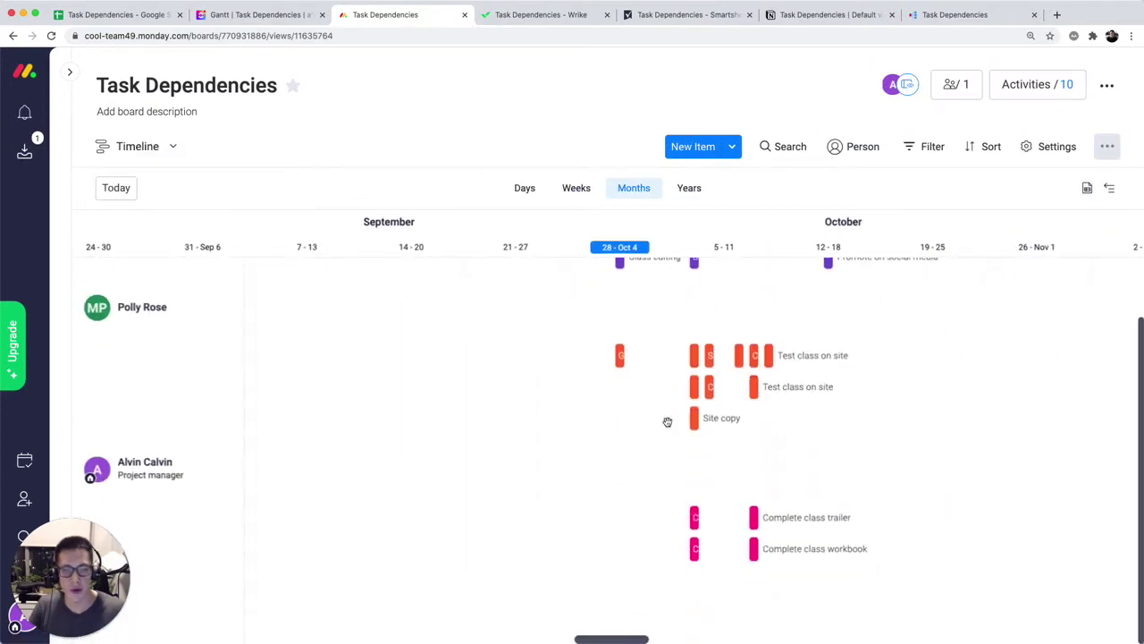
scroll(667, 421, up, 3)
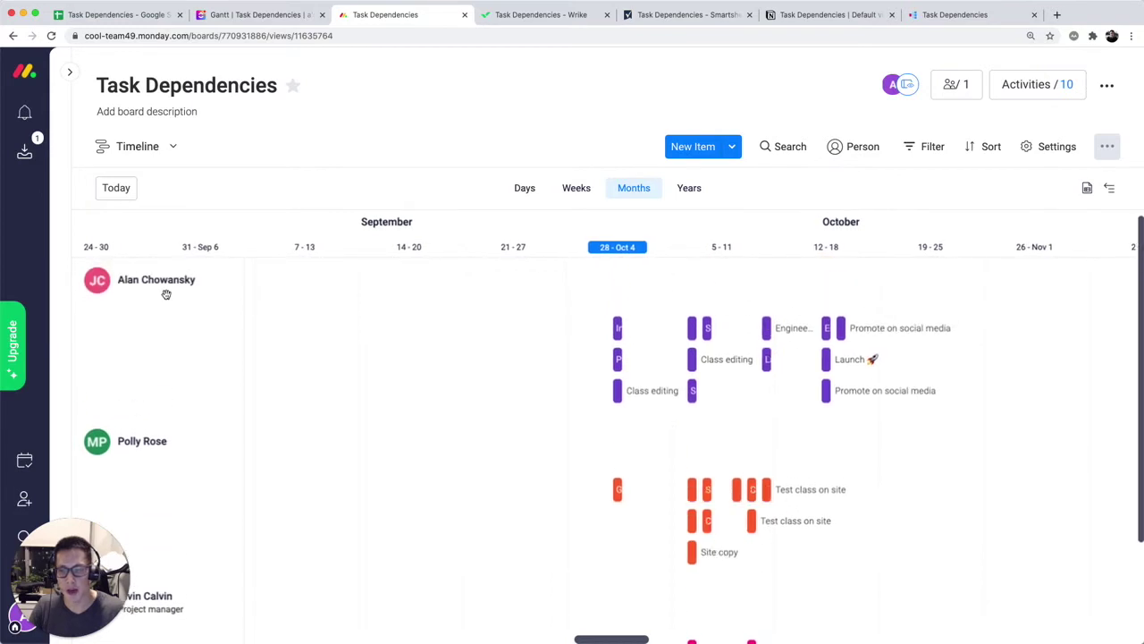
Switch to the Wrike project table, narrow the Duration column, and inspect the Calc Due Date field's formula.
key(ctrl+Tab)
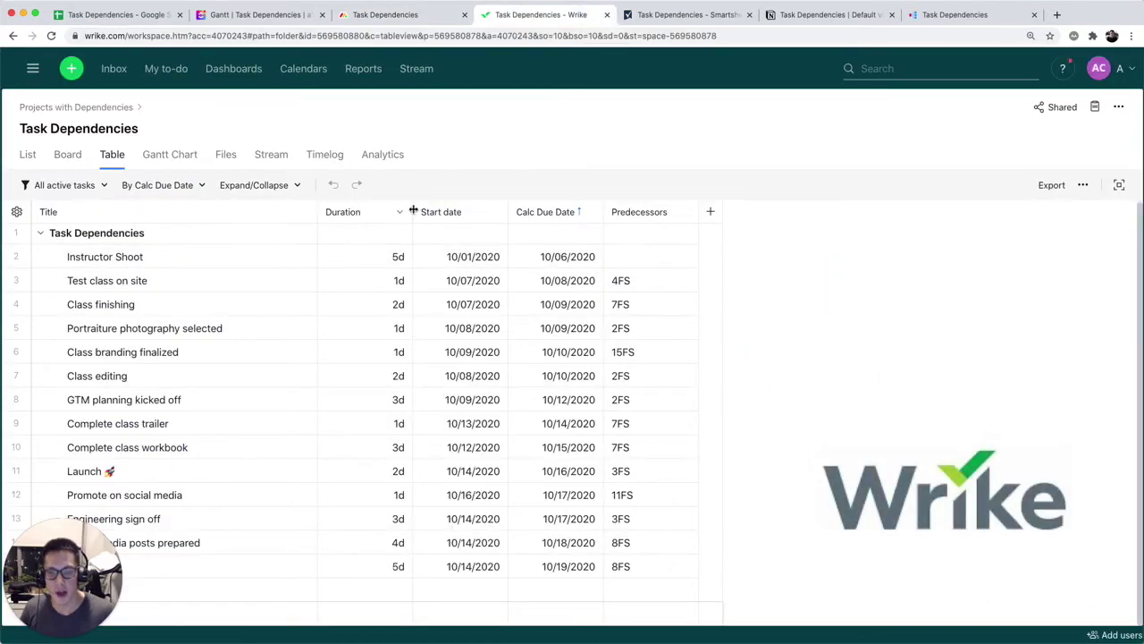
drag(413, 211, 380, 212)
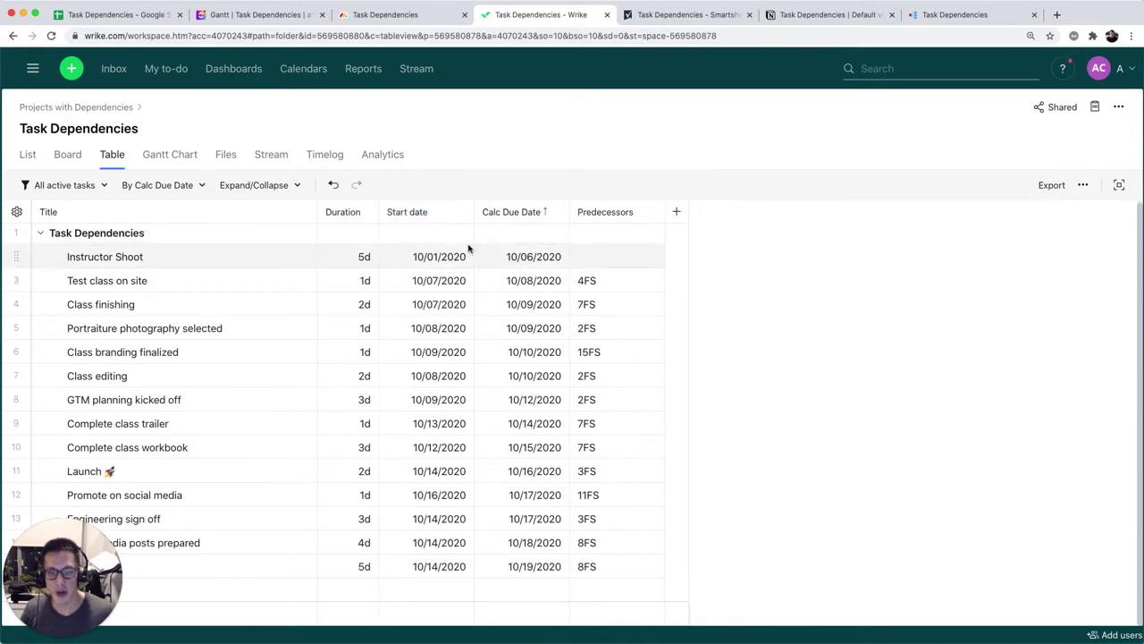
click(557, 214)
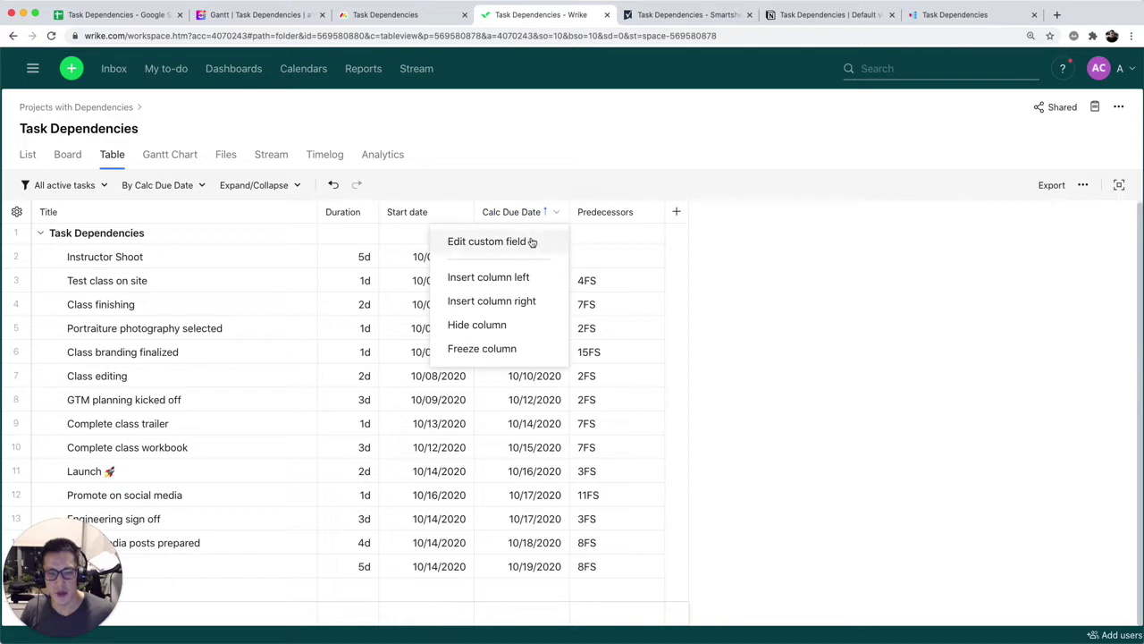
click(531, 242)
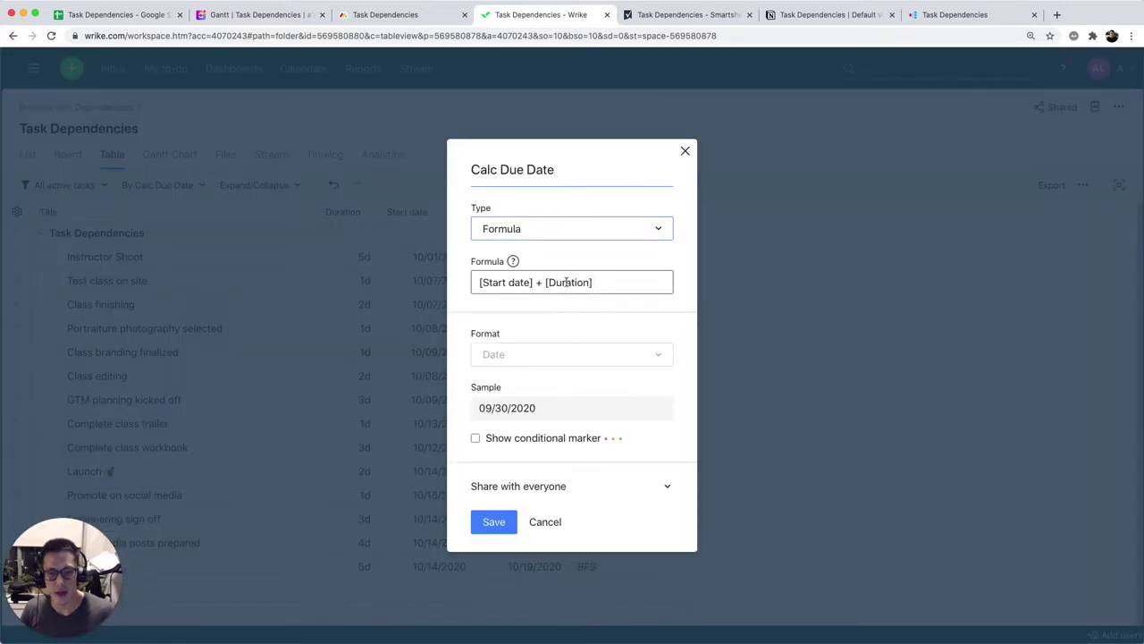
key(Escape)
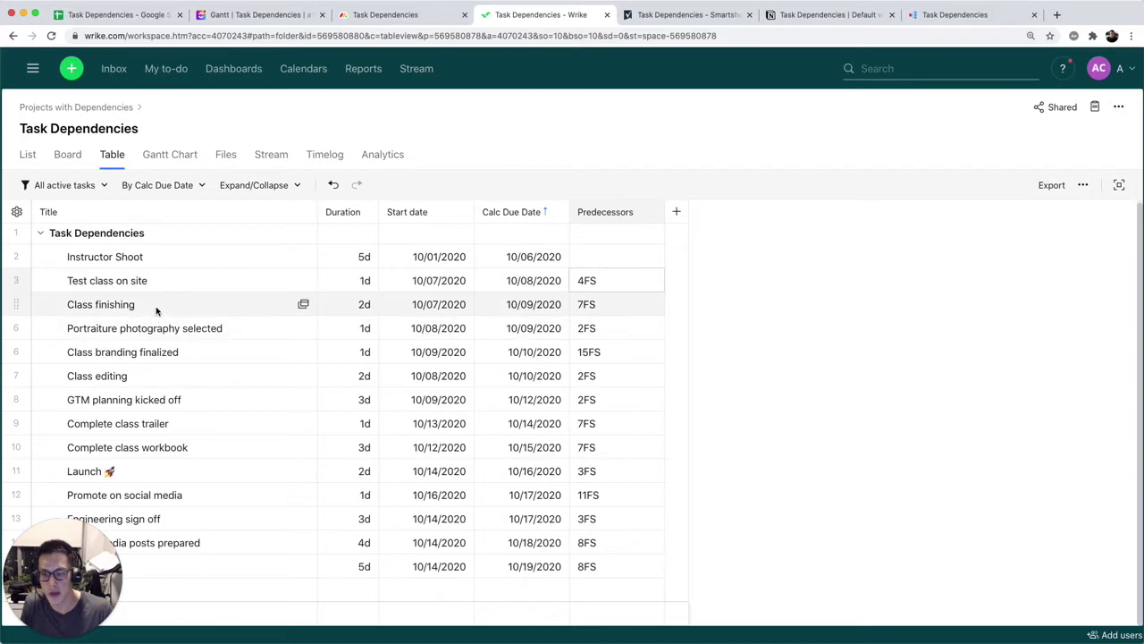
Examine the task dependencies in Wrike's Gantt Chart and compare them with ClickUp's Gantt view.
click(170, 153)
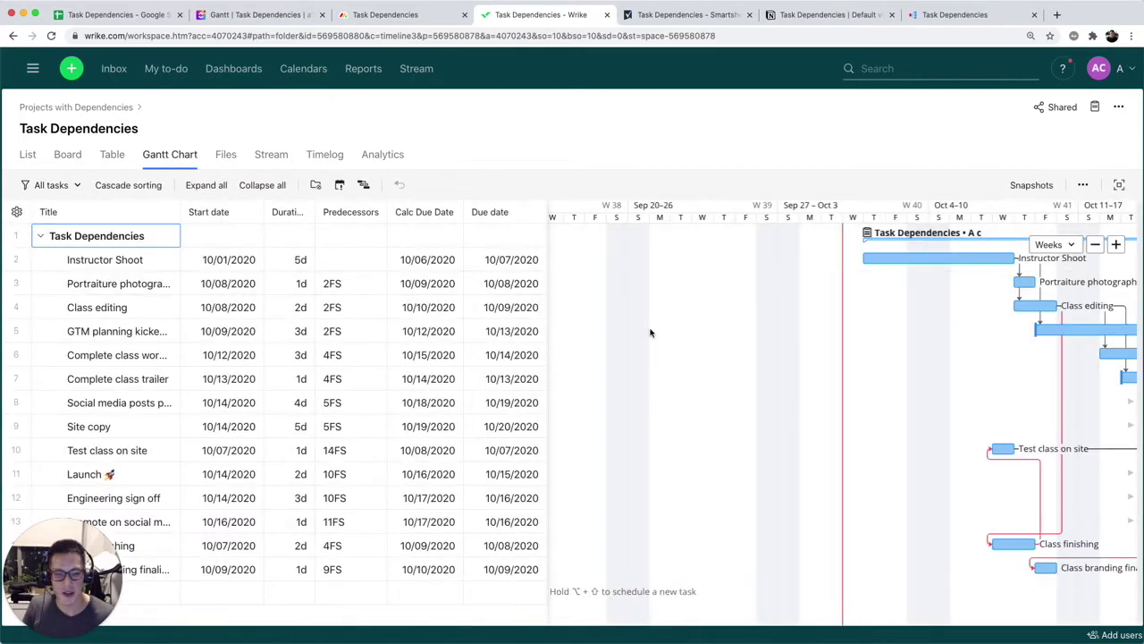
key(super+equal)
scroll(664, 376, up, 3)
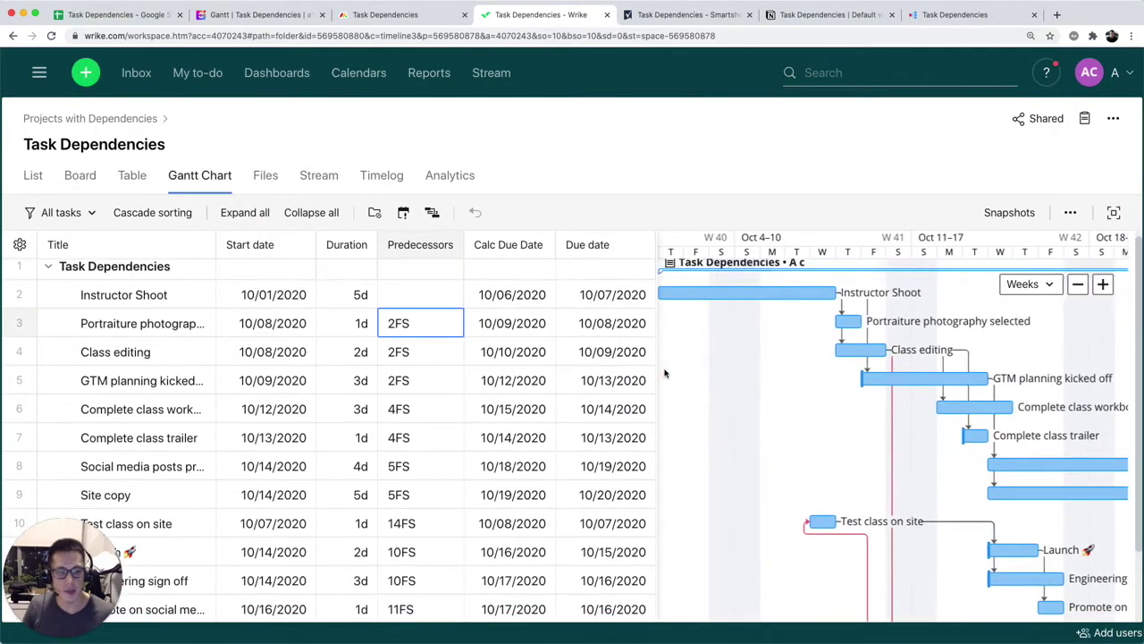
key(super+minus)
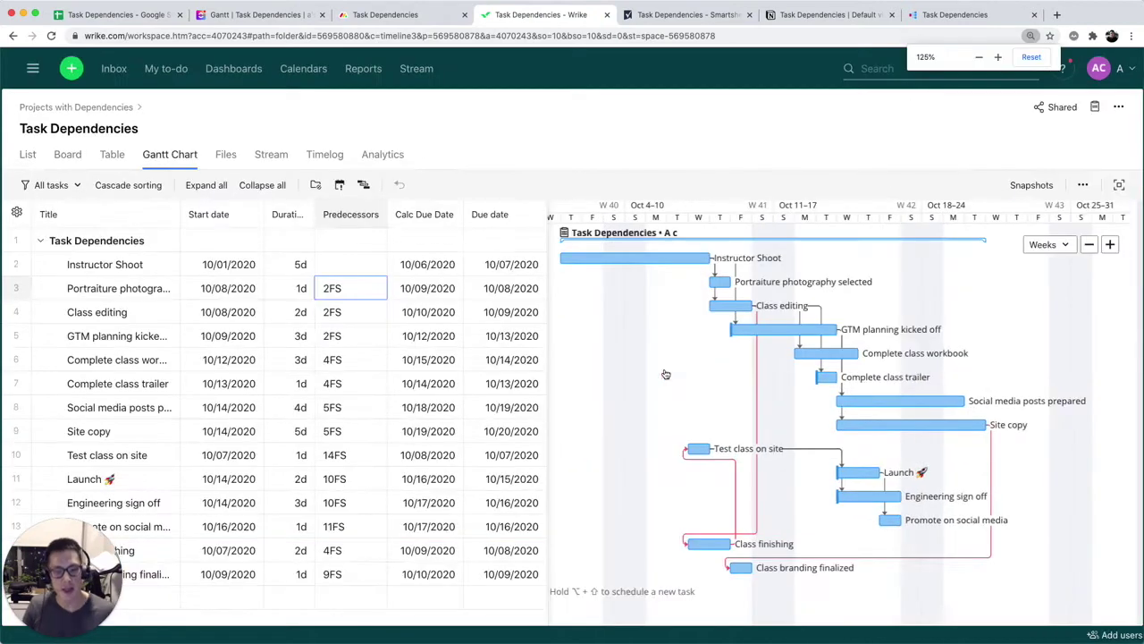
key(super+2)
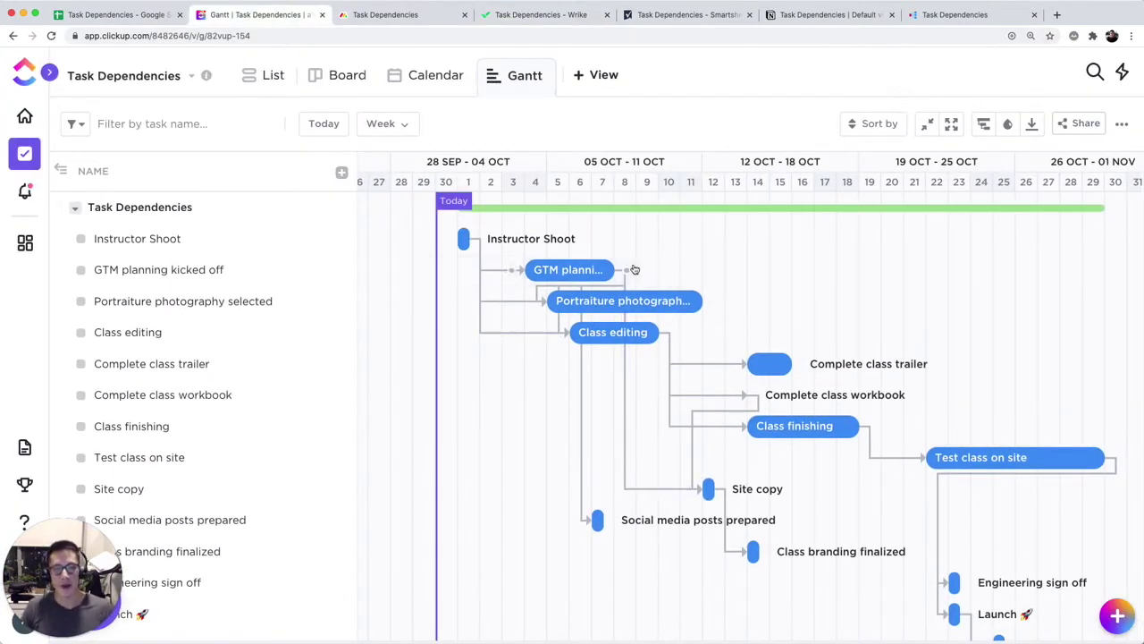
Switch back to Wrike's Gantt Chart and set the Instructor Shoot start date to 10/15/2020.
key(super+4)
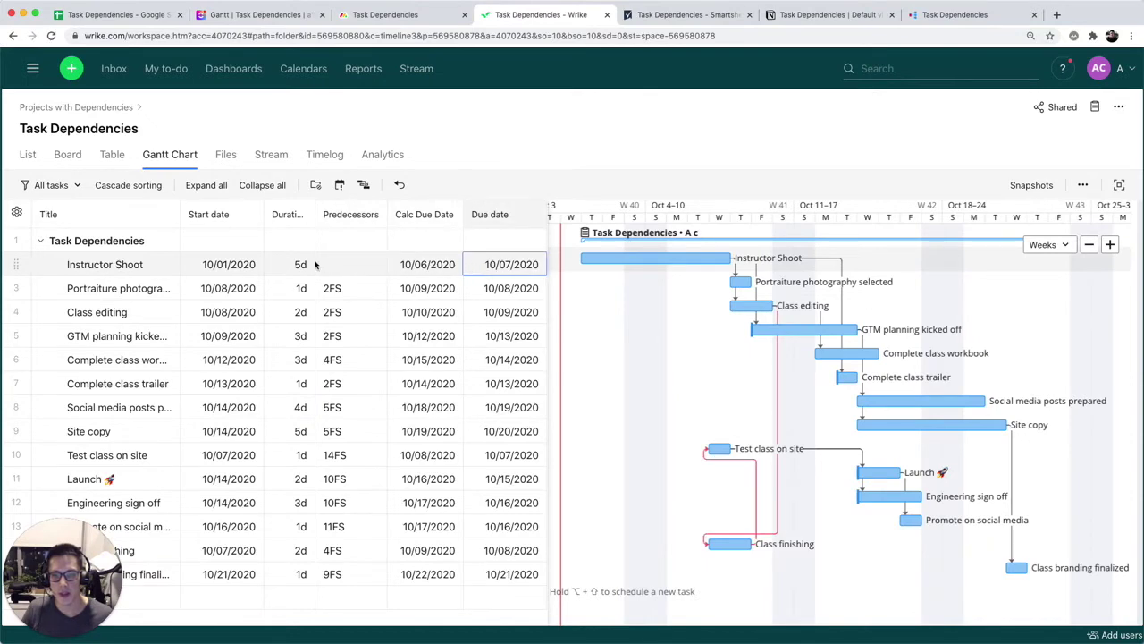
click(229, 263)
click(245, 414)
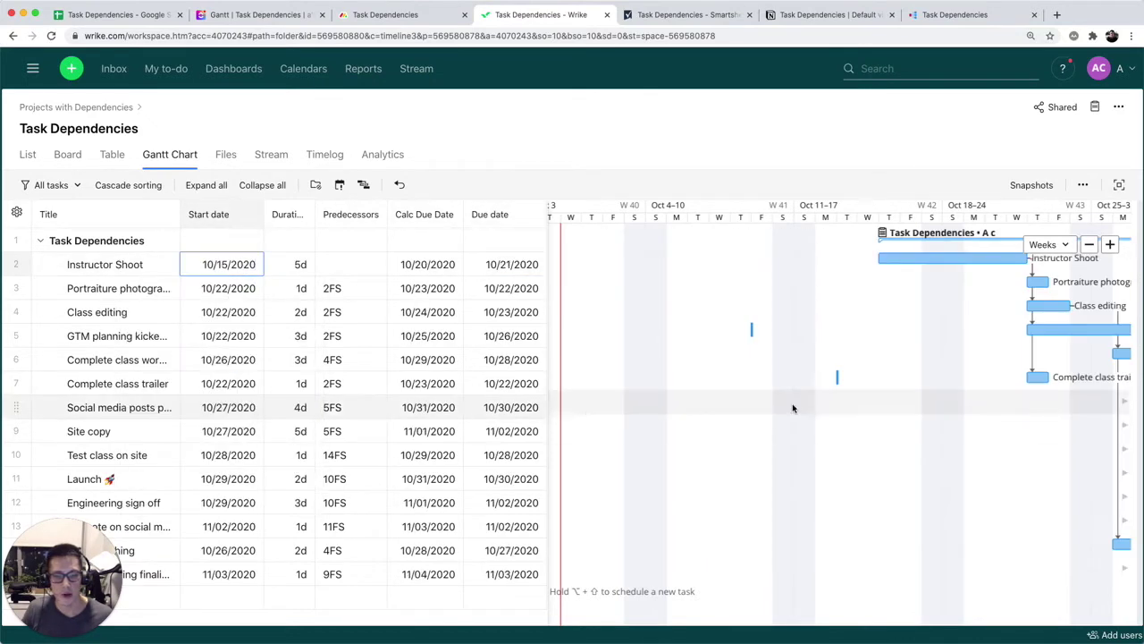
scroll(792, 409, right, 5)
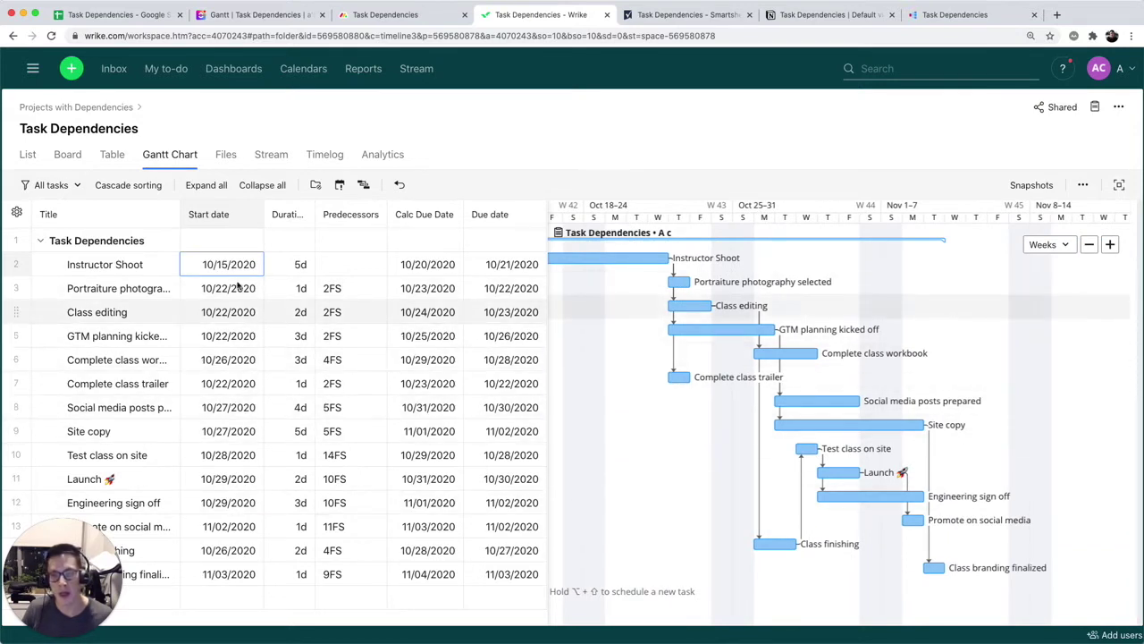
Set the Instructor Shoot start date in Wrike back to 10/01/2020.
click(206, 262)
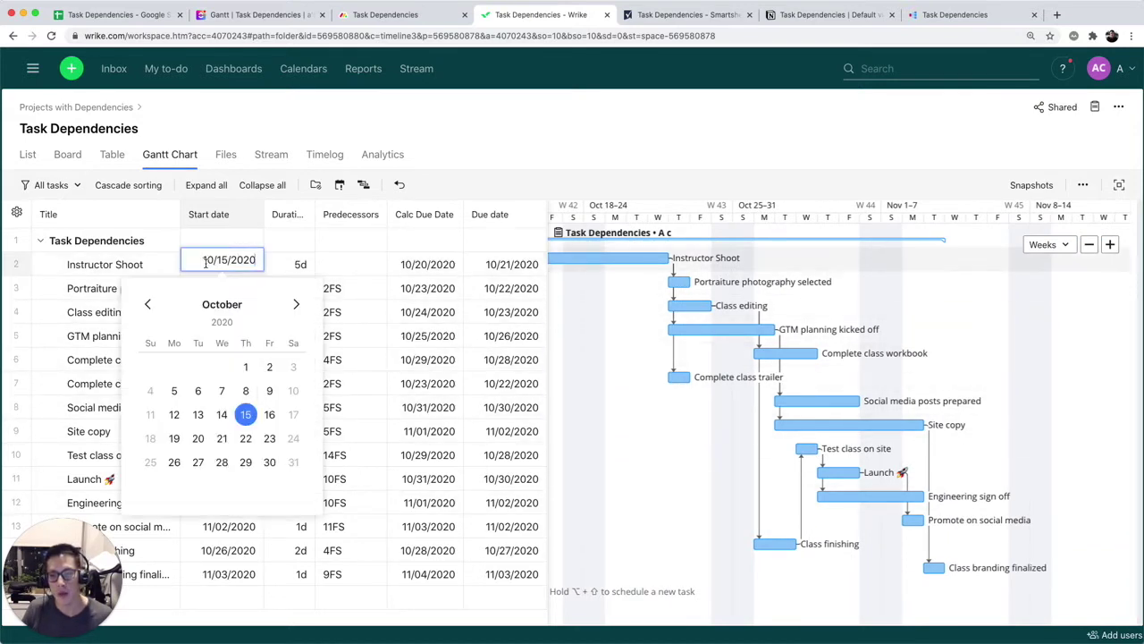
click(243, 368)
key(ctrl+Tab)
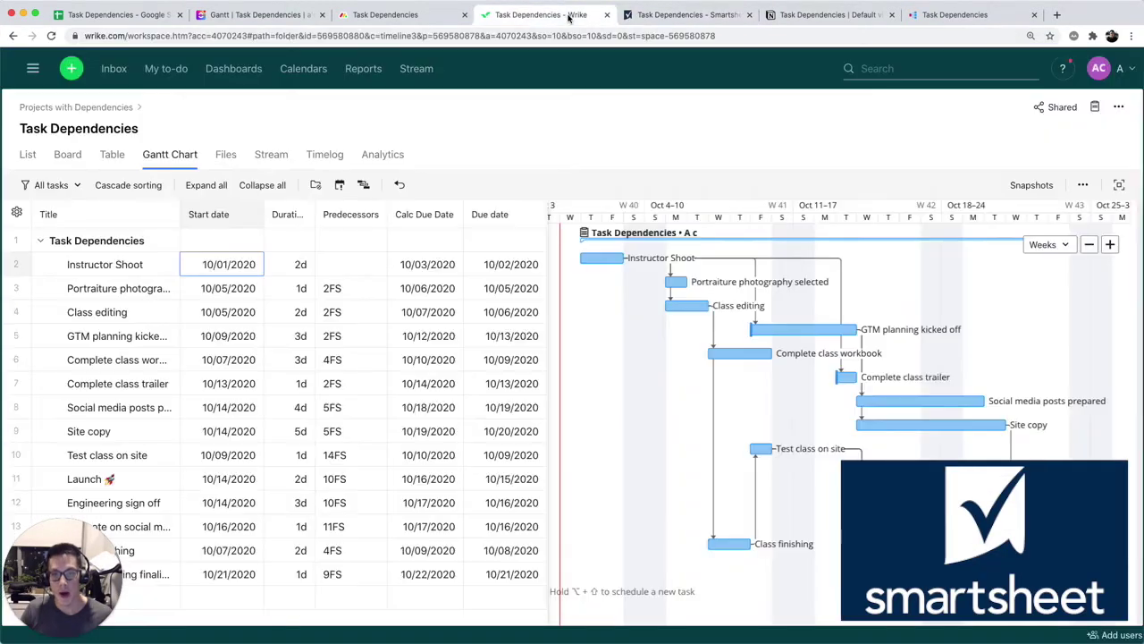
key(ctrl+shift+Tab)
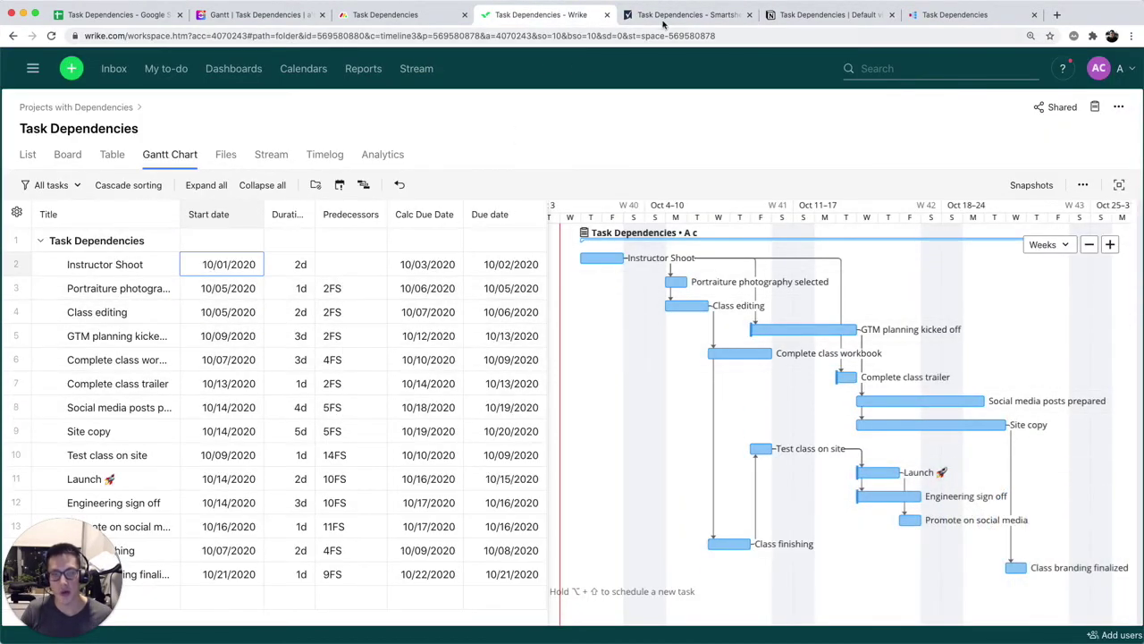
Switch to the Smartsheet plan and inspect the Dependency column and the project's dependency settings without changing them.
key(ctrl+Tab)
click(300, 472)
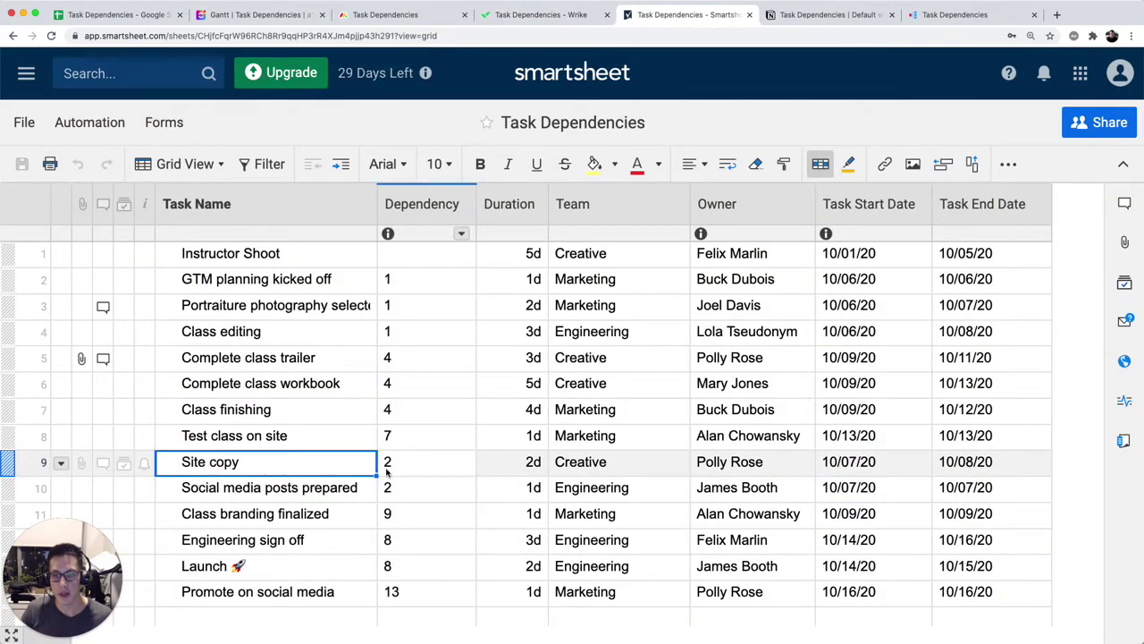
click(393, 472)
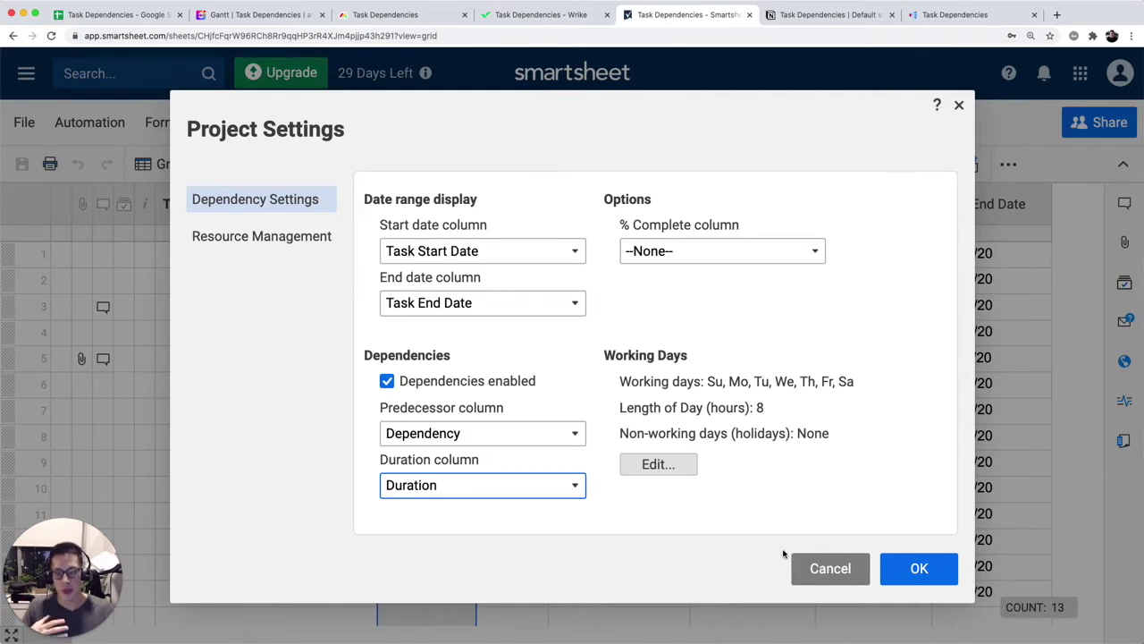
click(820, 567)
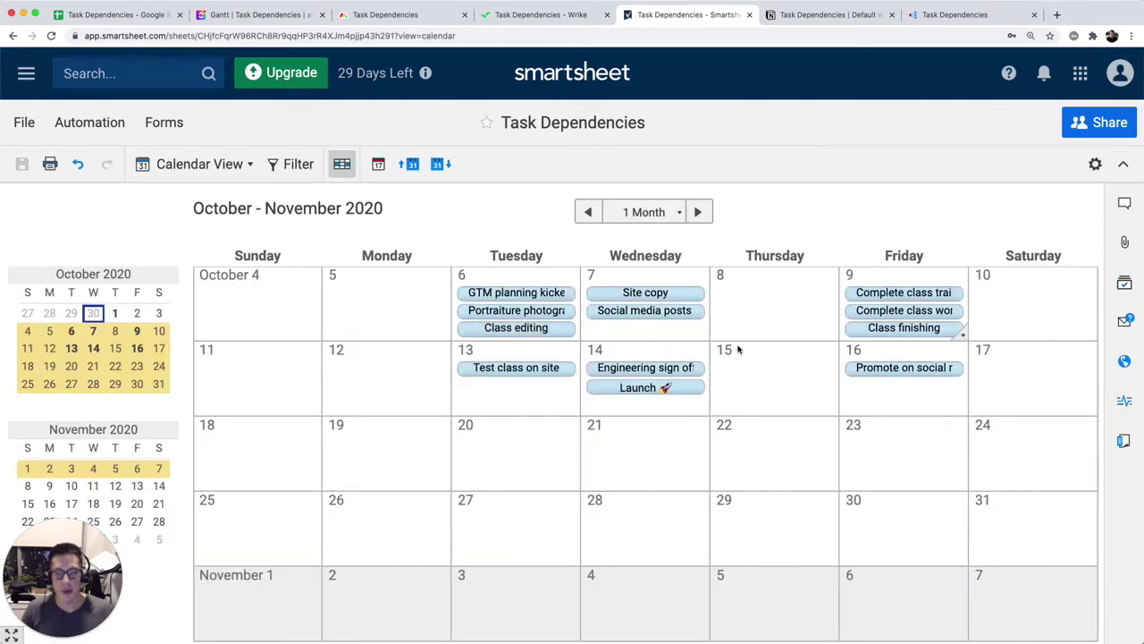
Show the Smartsheet plan in Gantt View and shorten the Instructor Shoot bar to about 3.75 days.
click(206, 163)
click(193, 219)
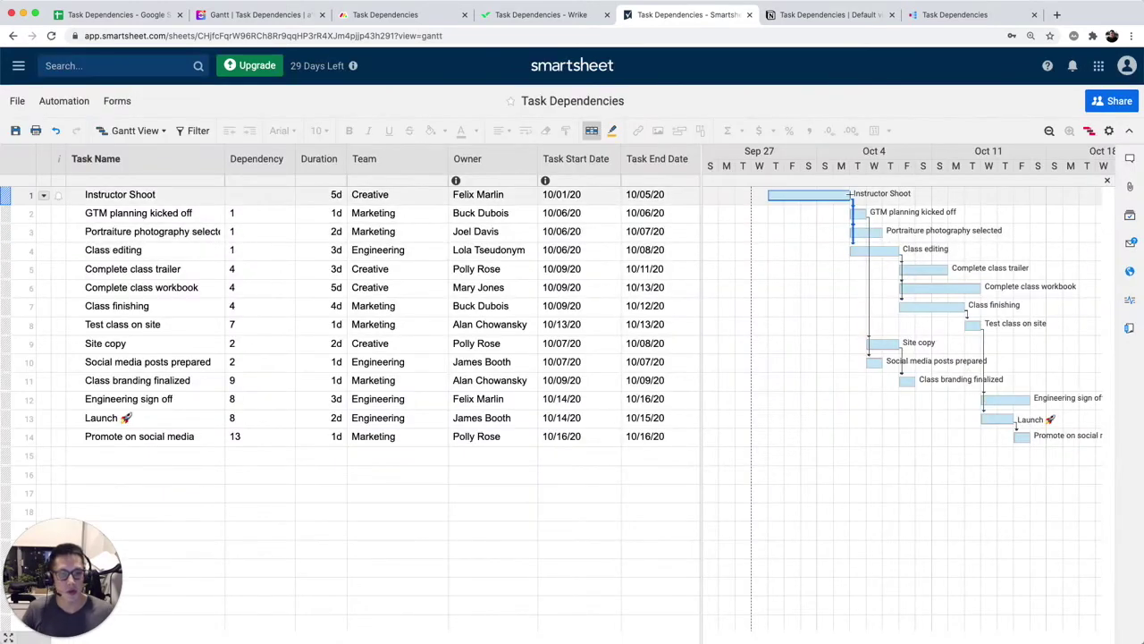
drag(808, 194, 858, 194)
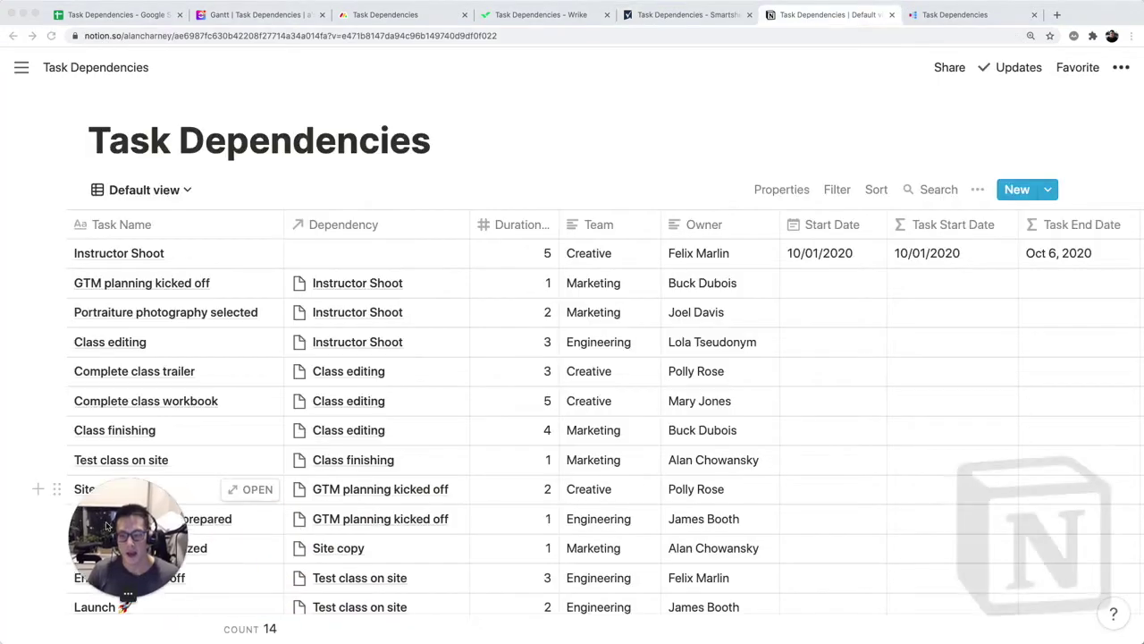
Switch to the Notion Task Dependencies table and inspect the Dependency column's relation settings, leaving them unchanged.
click(408, 226)
mouse_move(381, 334)
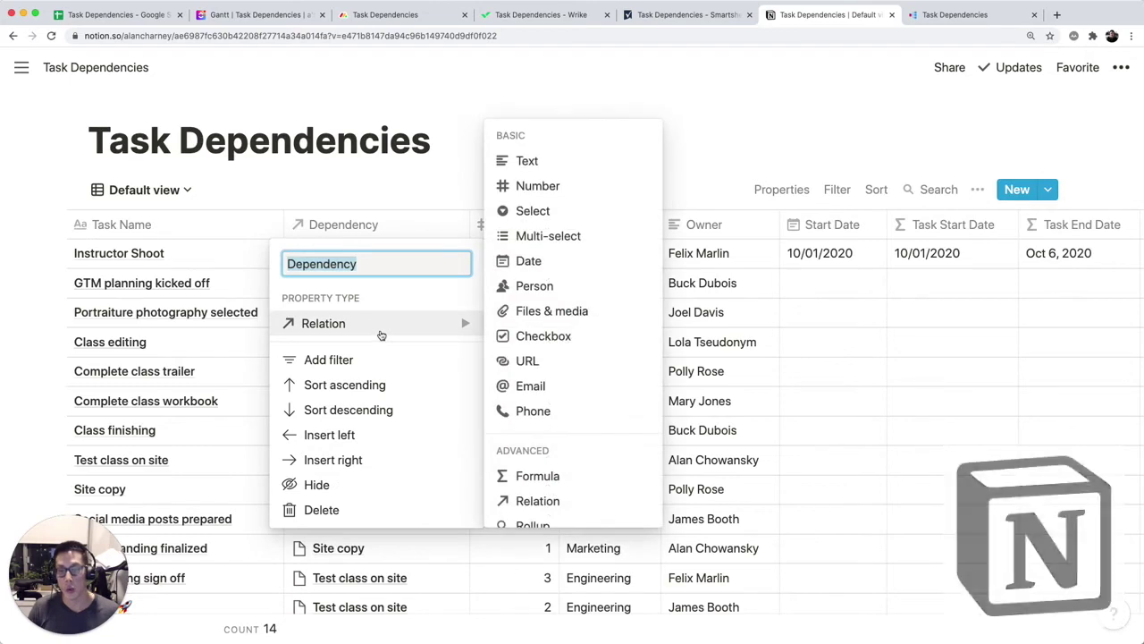
click(381, 335)
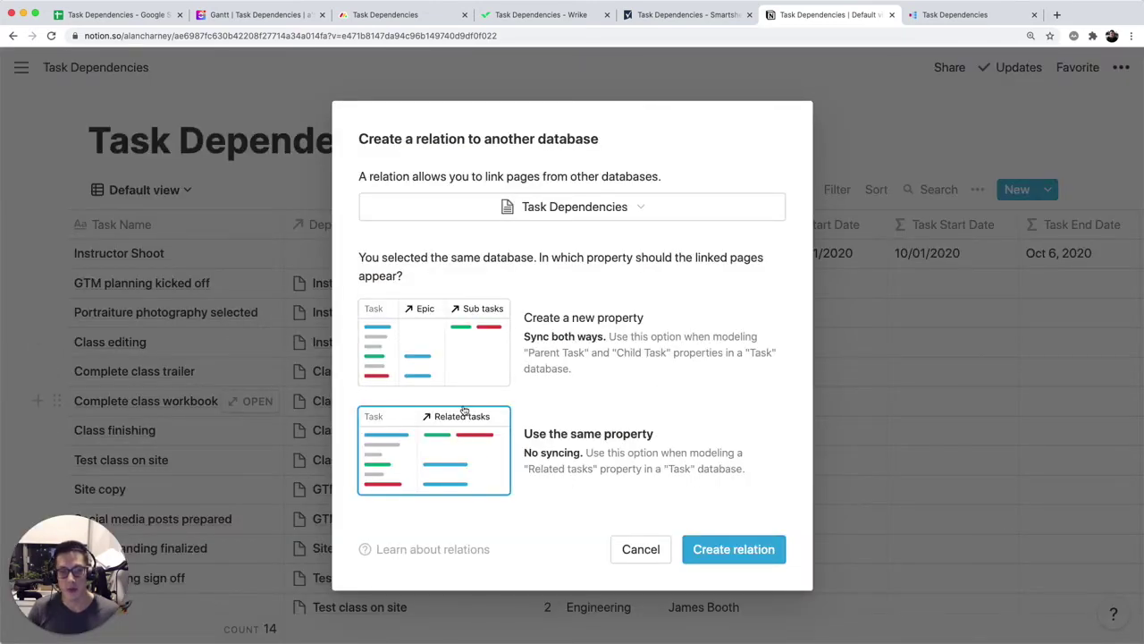
key(Escape)
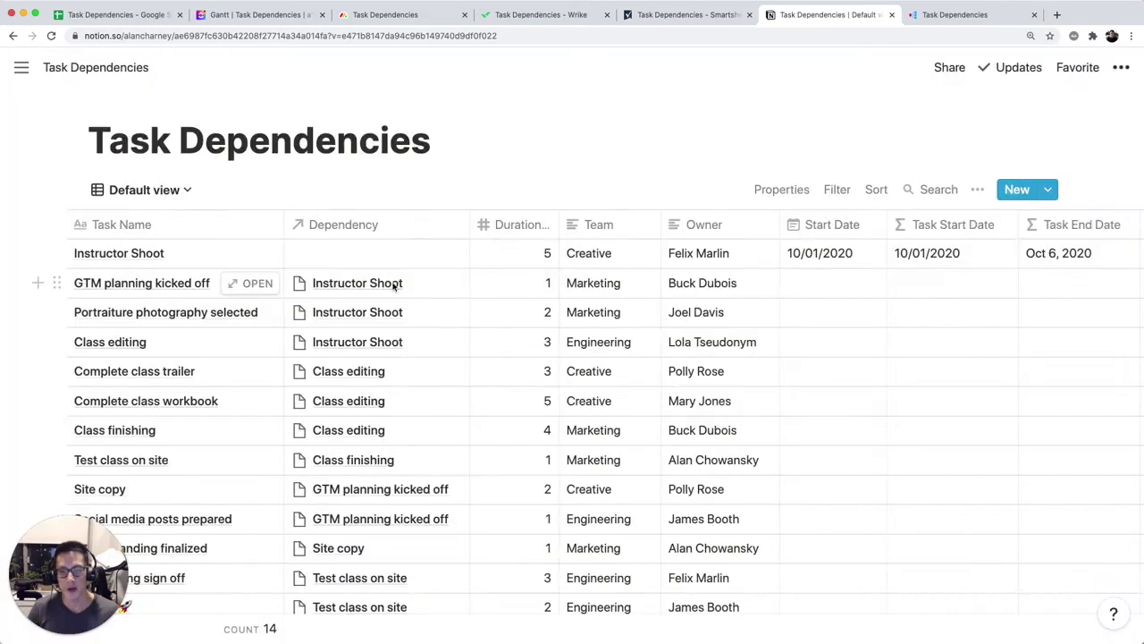
Inspect the task linked as the dependency of GTM planning kicked off and look through its date fields.
click(356, 285)
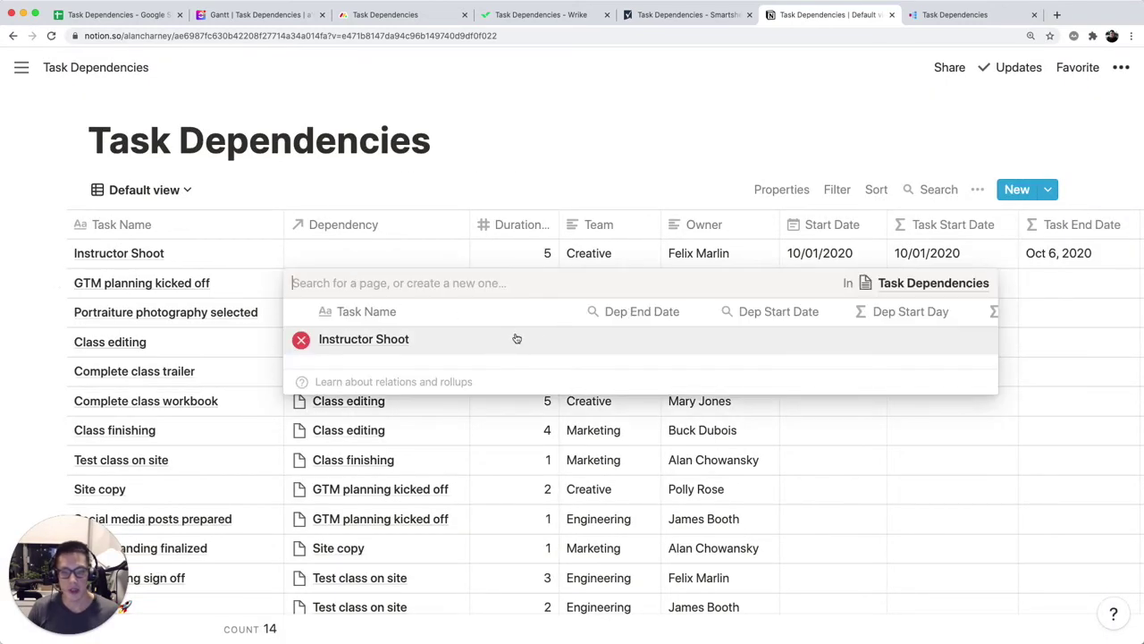
scroll(517, 338, right, 10)
scroll(523, 340, left, 8)
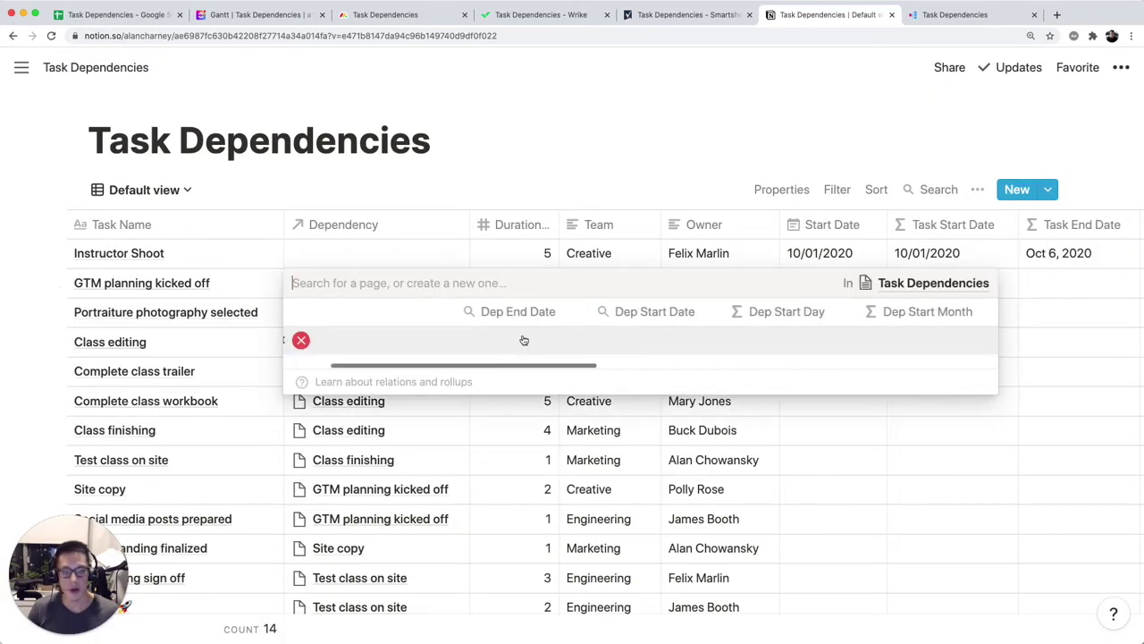
scroll(523, 340, left, 8)
scroll(524, 340, right, 6)
click(524, 339)
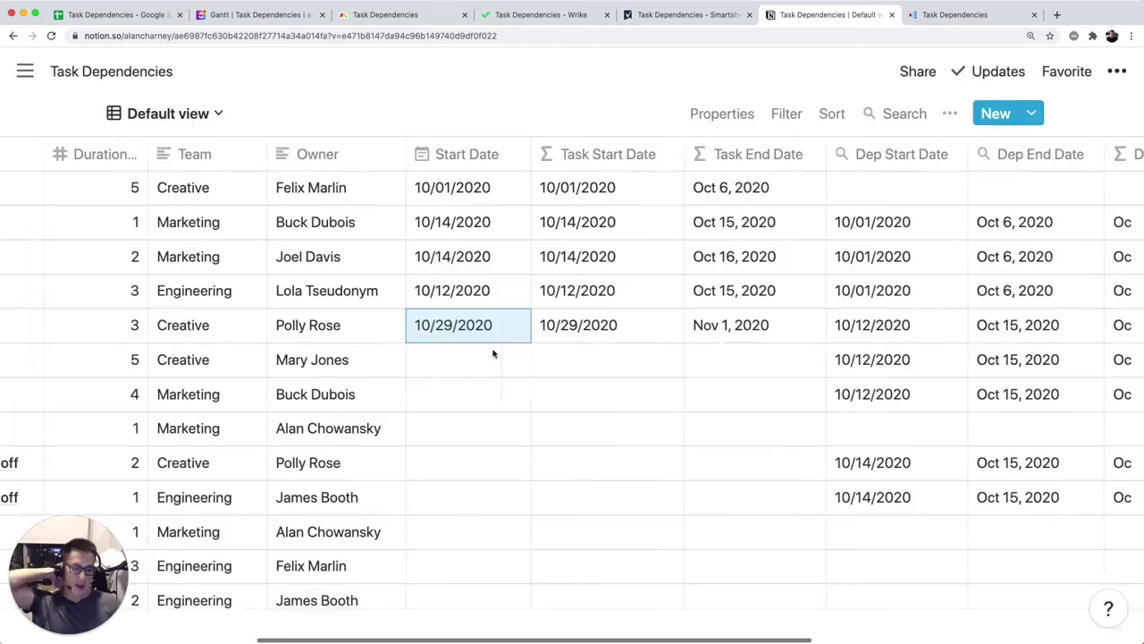
Examine Notion's dependency date columns and compare them with the Google Sheets and Smartsheet plans.
scroll(492, 352, right, 3)
scroll(729, 302, up, 1)
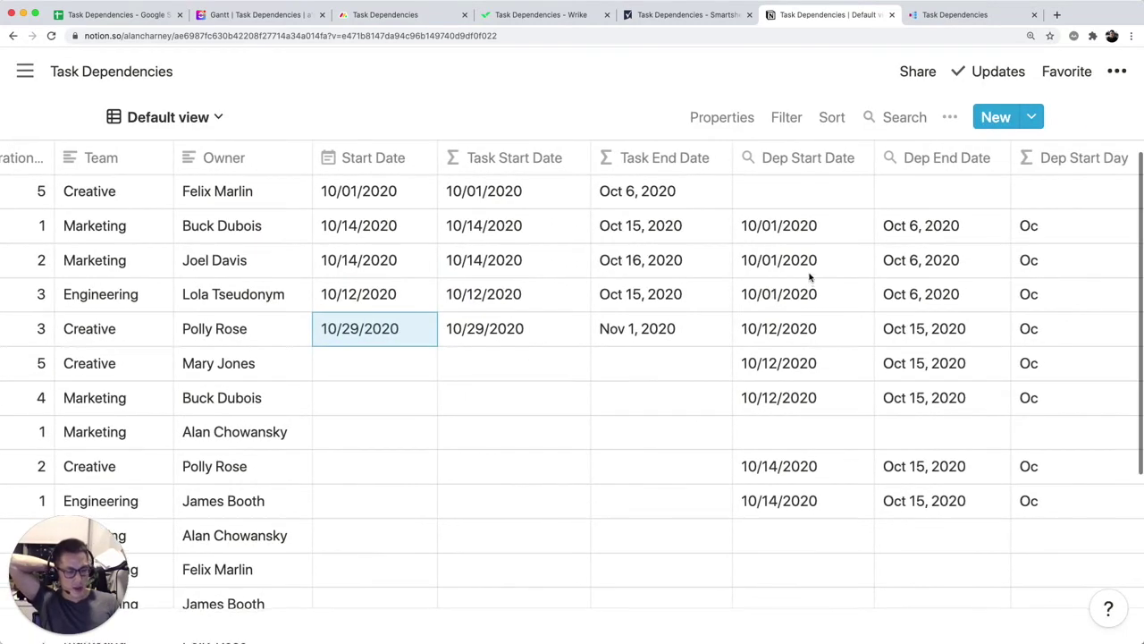
click(162, 17)
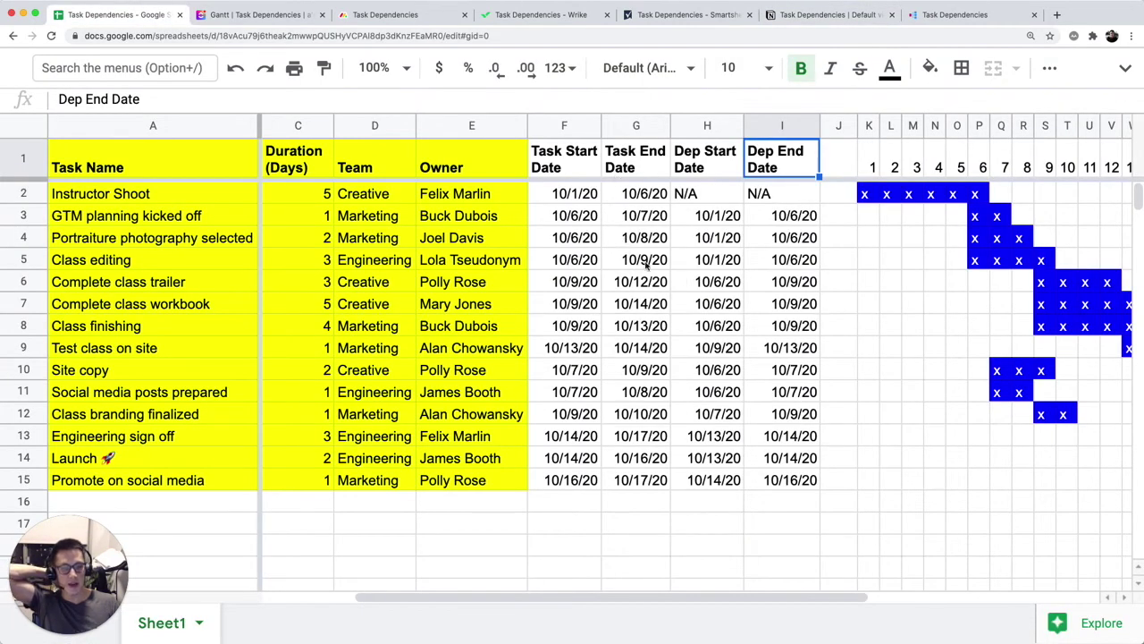
click(662, 14)
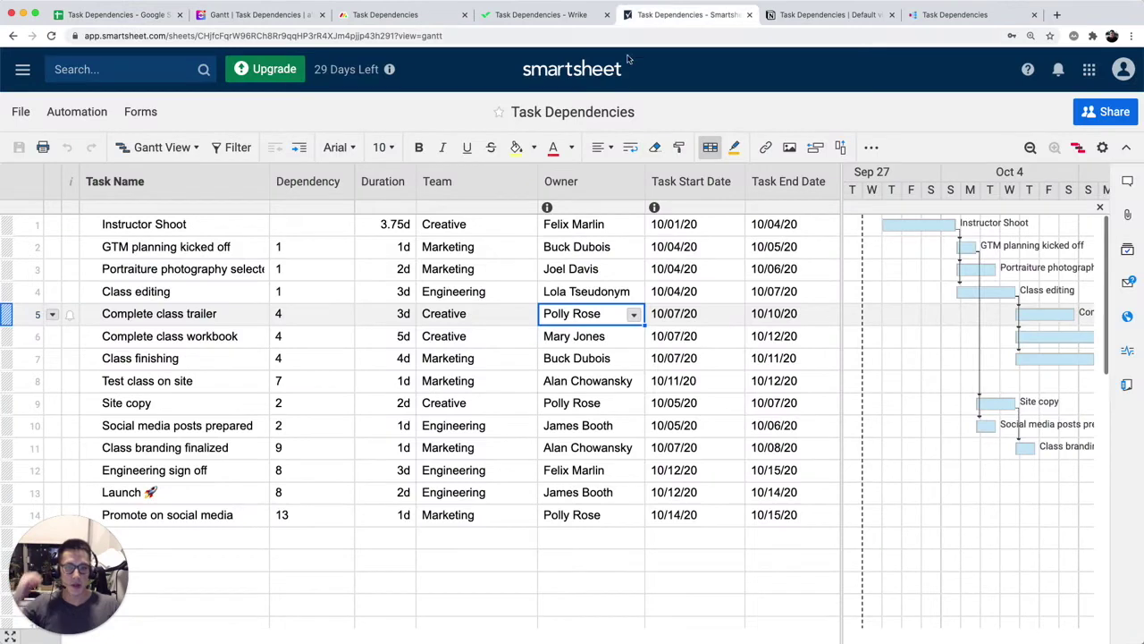
Switch to the Coda Task Dependencies doc and inspect the lookup options of the All Tasks table's Dependency column.
click(943, 17)
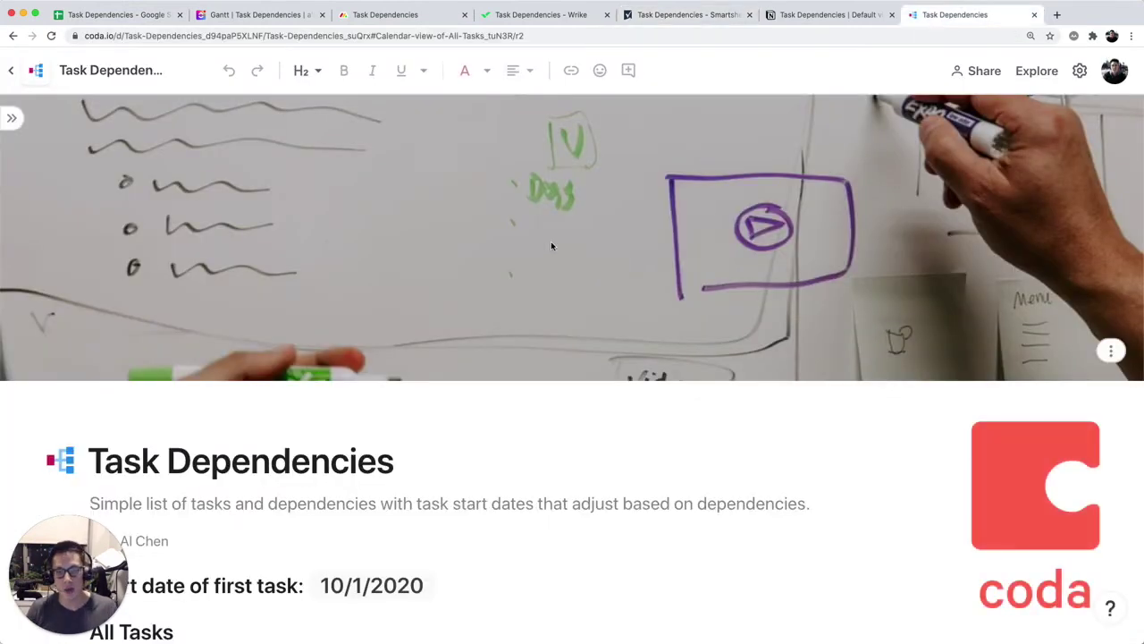
scroll(551, 240, down, 2)
scroll(553, 241, down, 10)
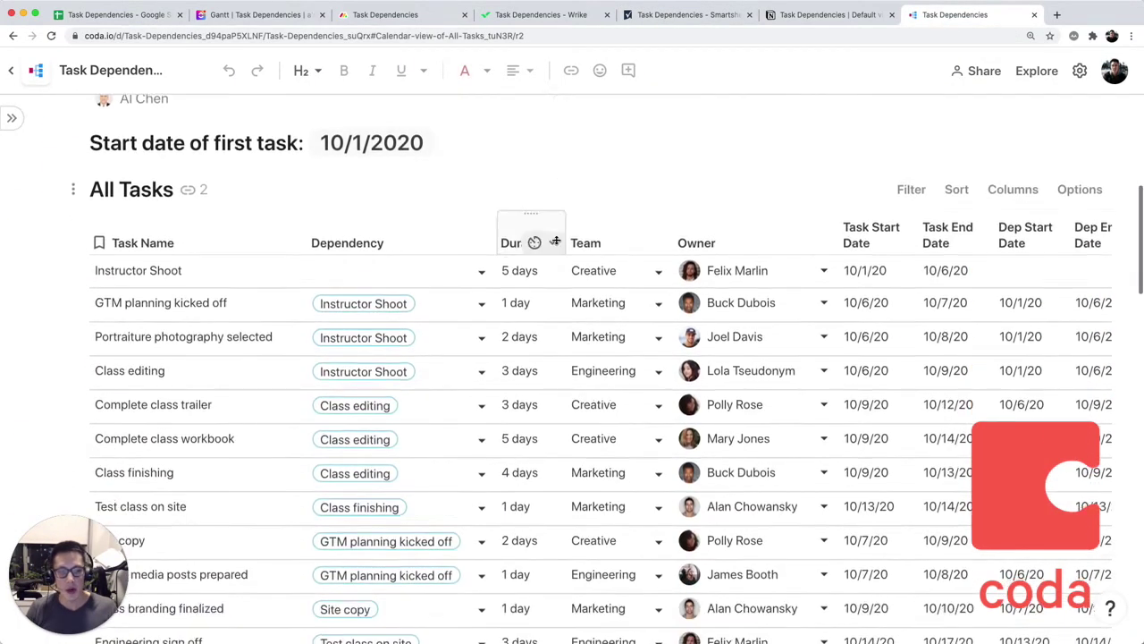
scroll(220, 234, up, 2)
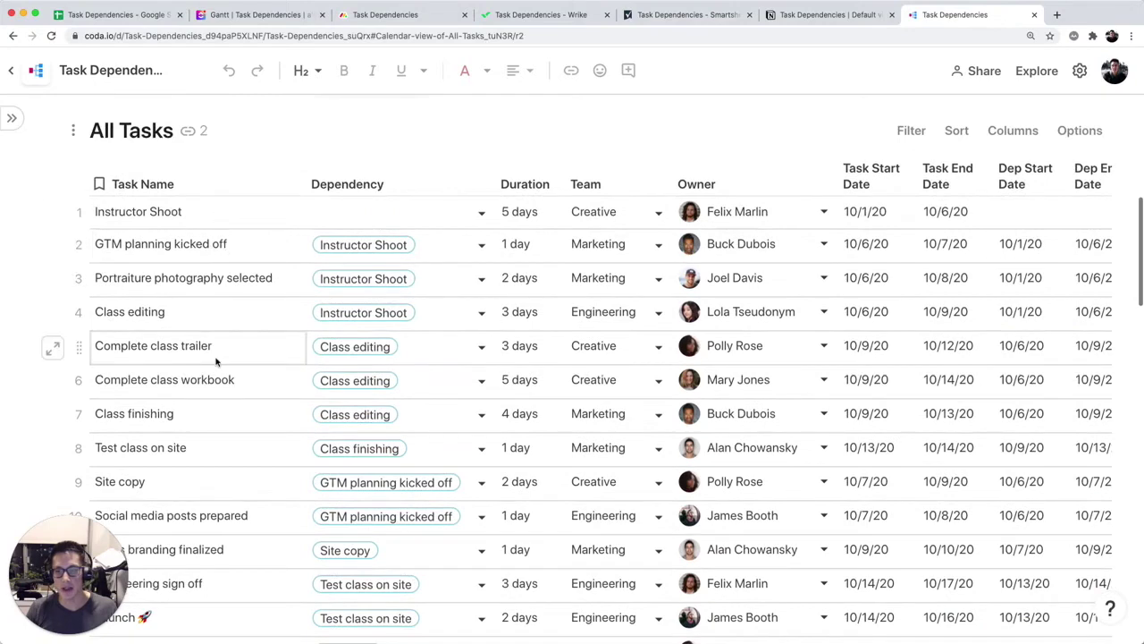
click(404, 184)
click(478, 184)
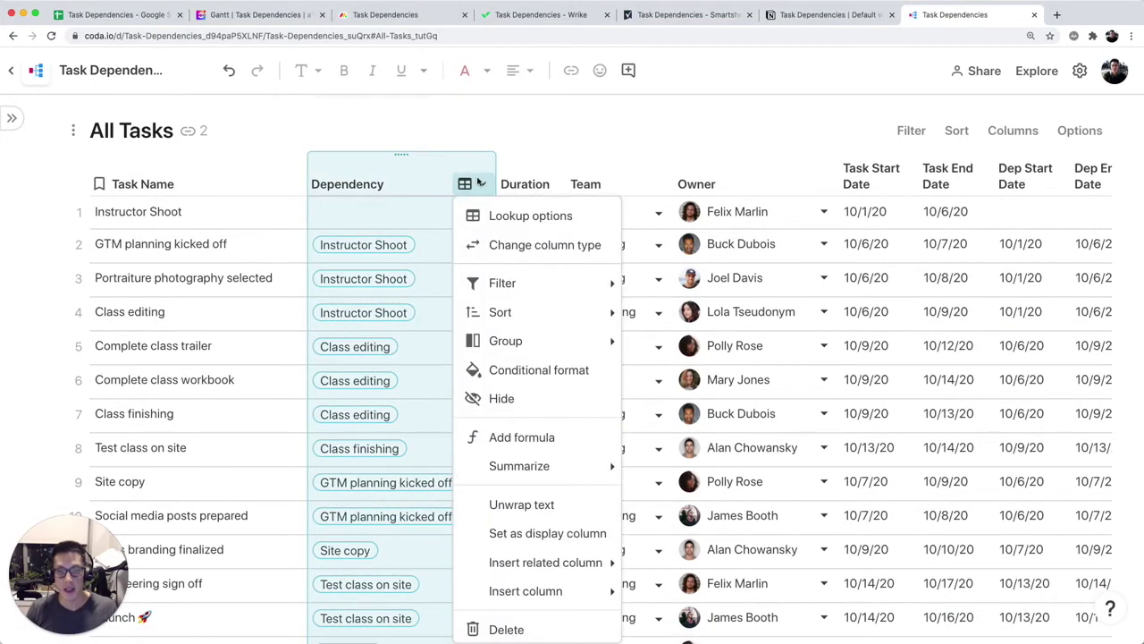
click(502, 218)
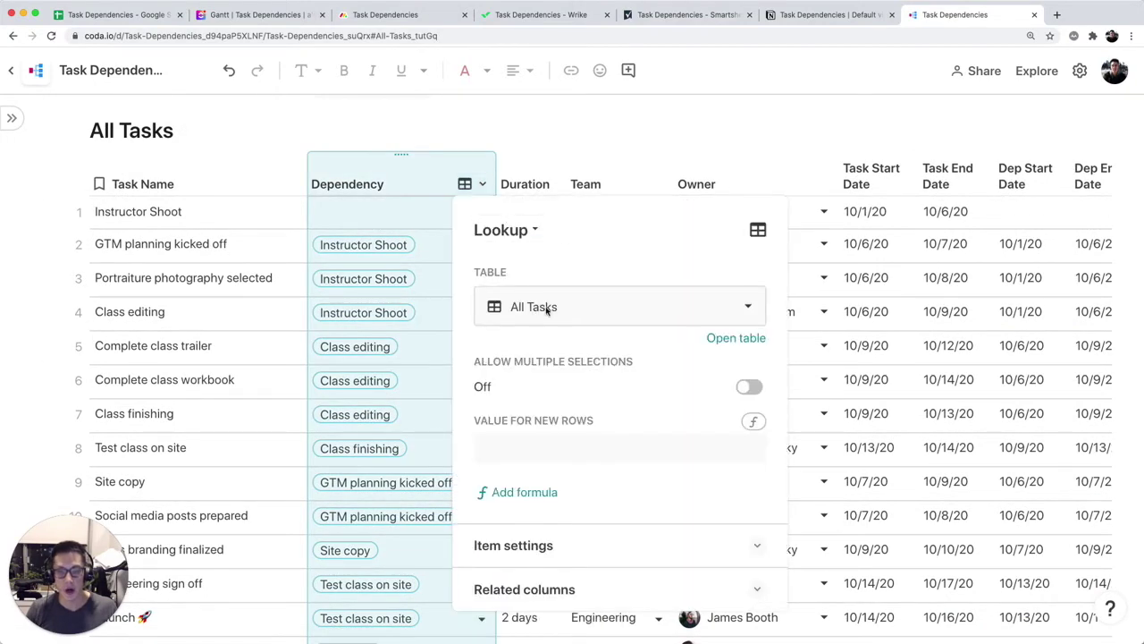
Set the start date of the first task in Coda to 10/7/2020 and check the task dates.
scroll(280, 230, up, 3)
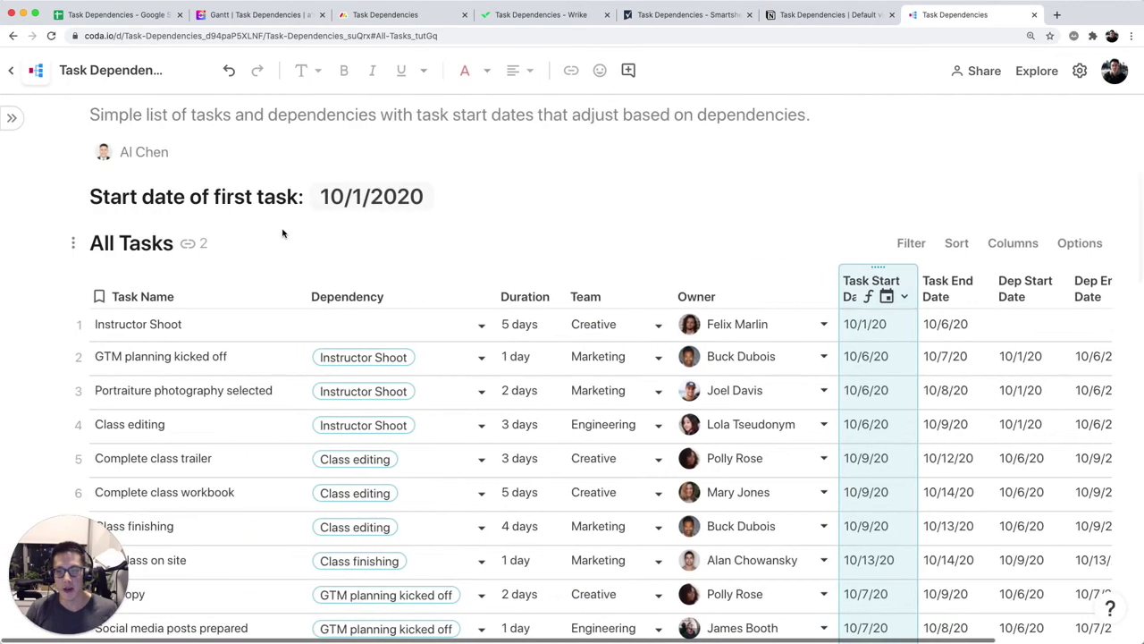
click(364, 201)
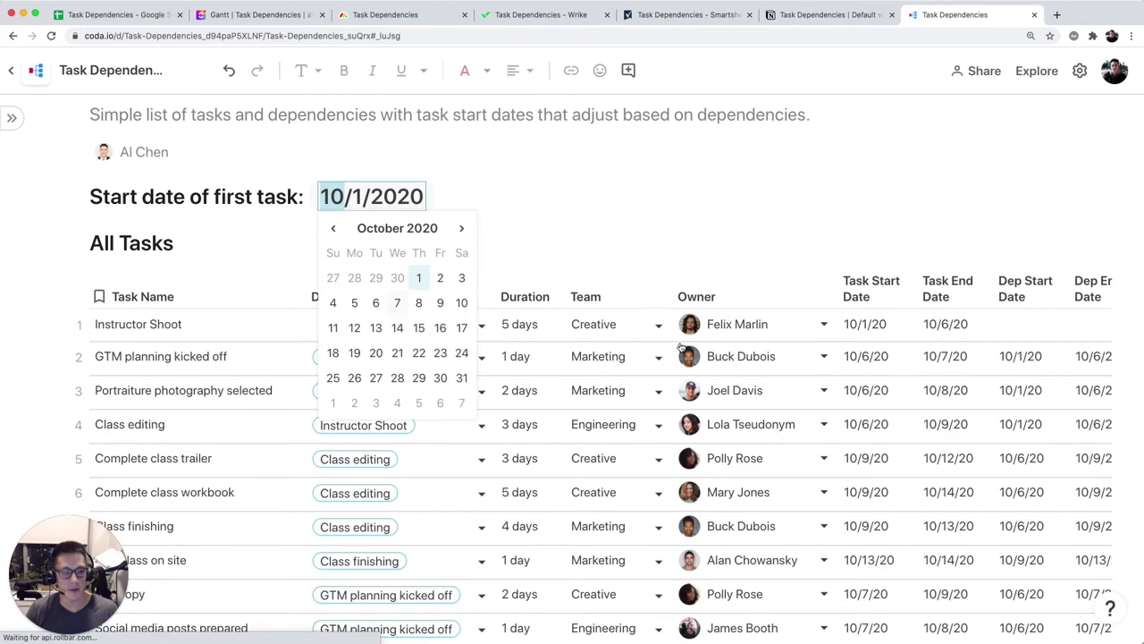
click(398, 303)
scroll(1038, 375, down, 3)
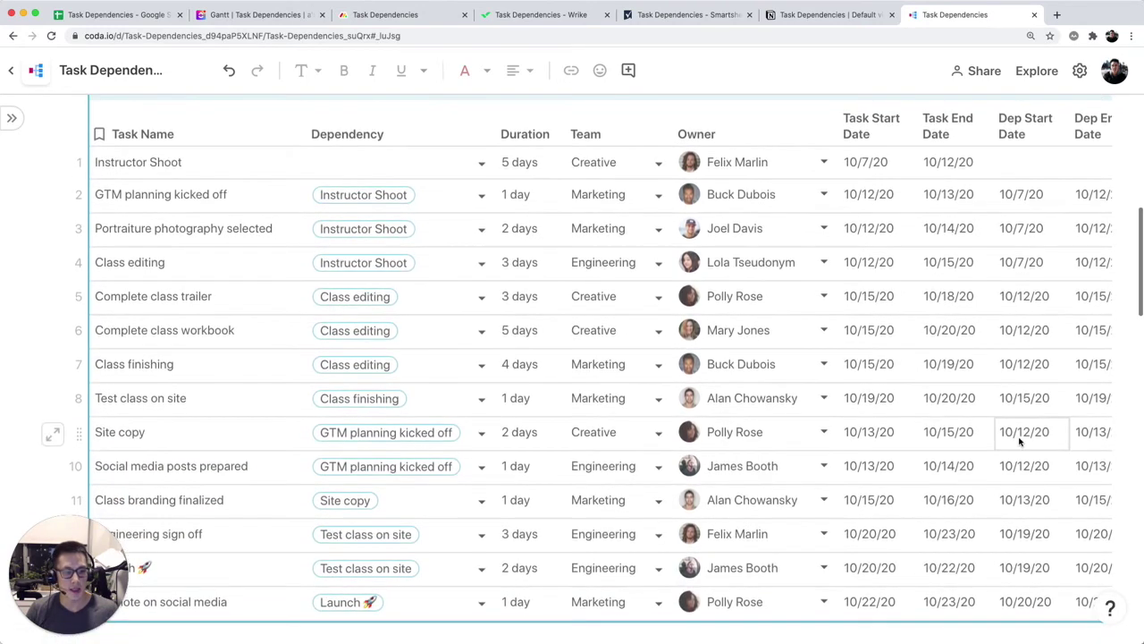
Set the start date of the first task in Coda back to 10/1/2020.
scroll(1073, 438, up, 5)
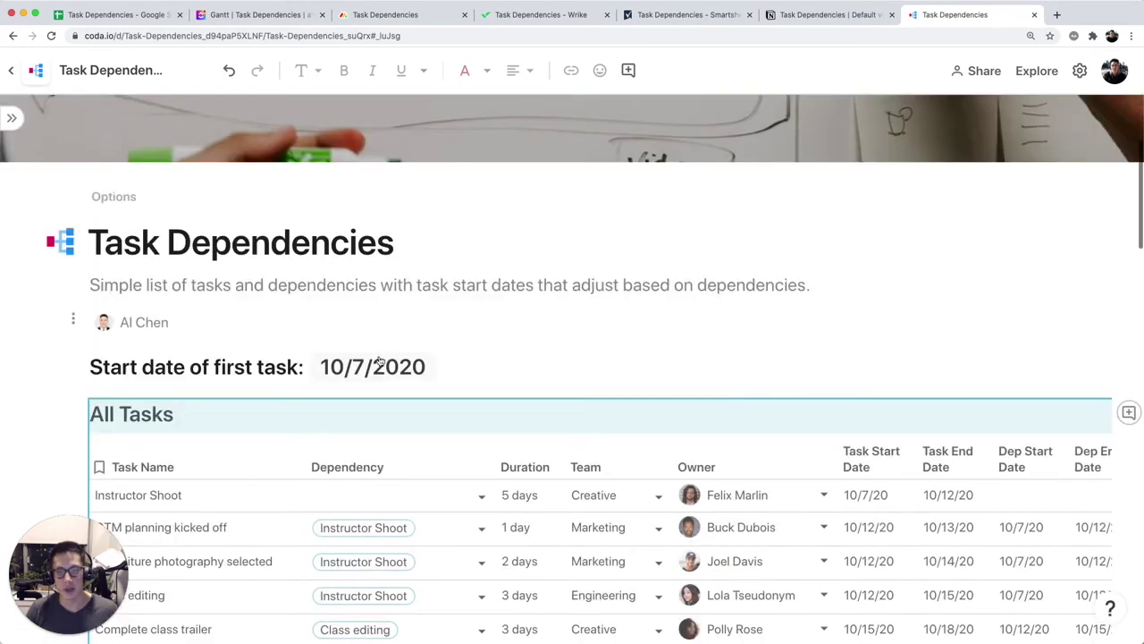
click(379, 361)
click(413, 421)
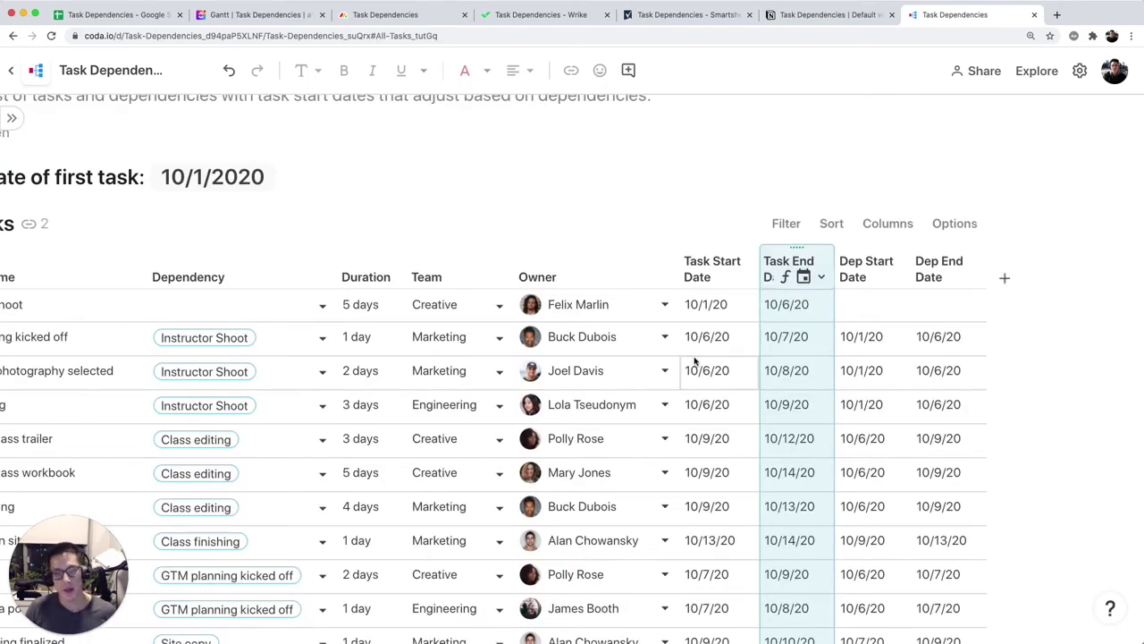
Inspect the formula of the Task End Date column in the All Tasks table.
click(821, 277)
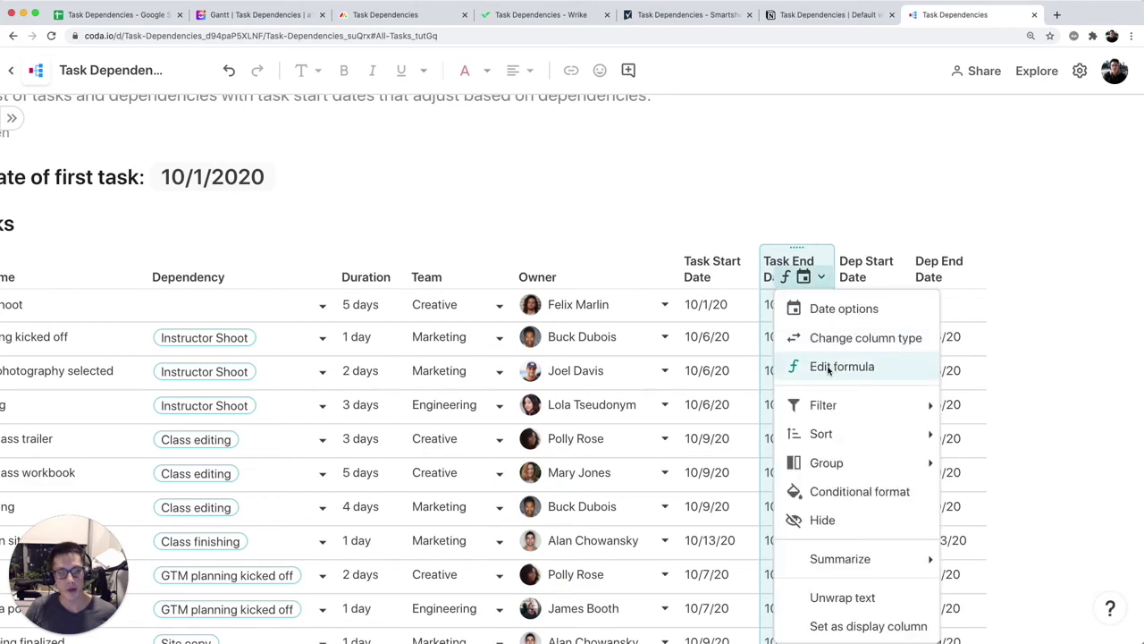
click(840, 366)
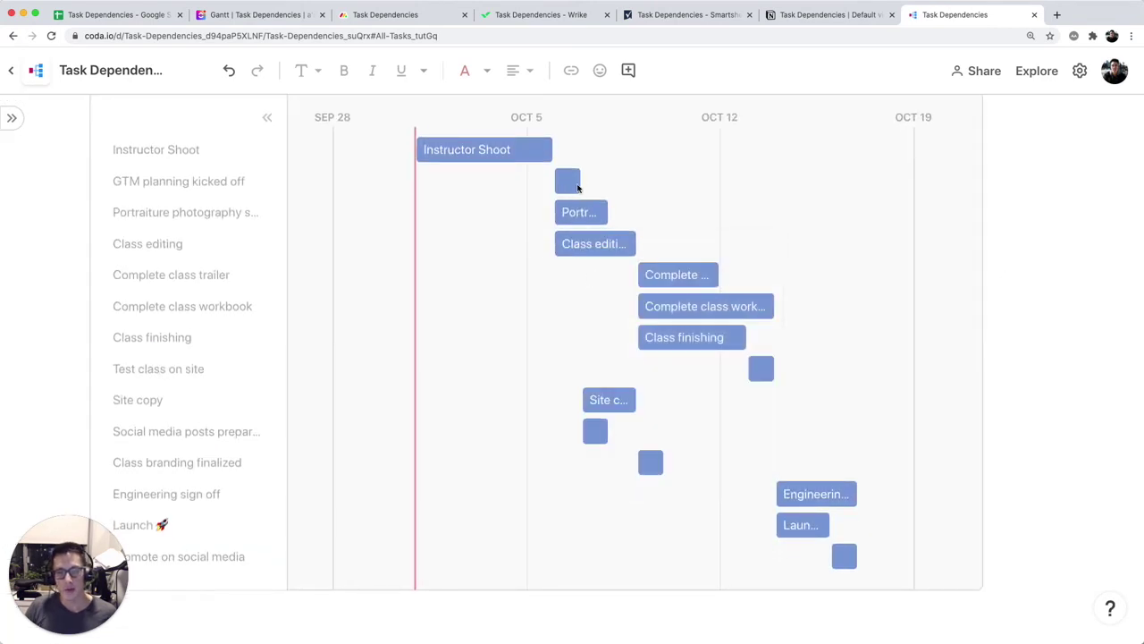
Compare Coda's Gantt chart of All Tasks with the Gantt views in Smartsheet, Wrike and ClickUp.
click(695, 19)
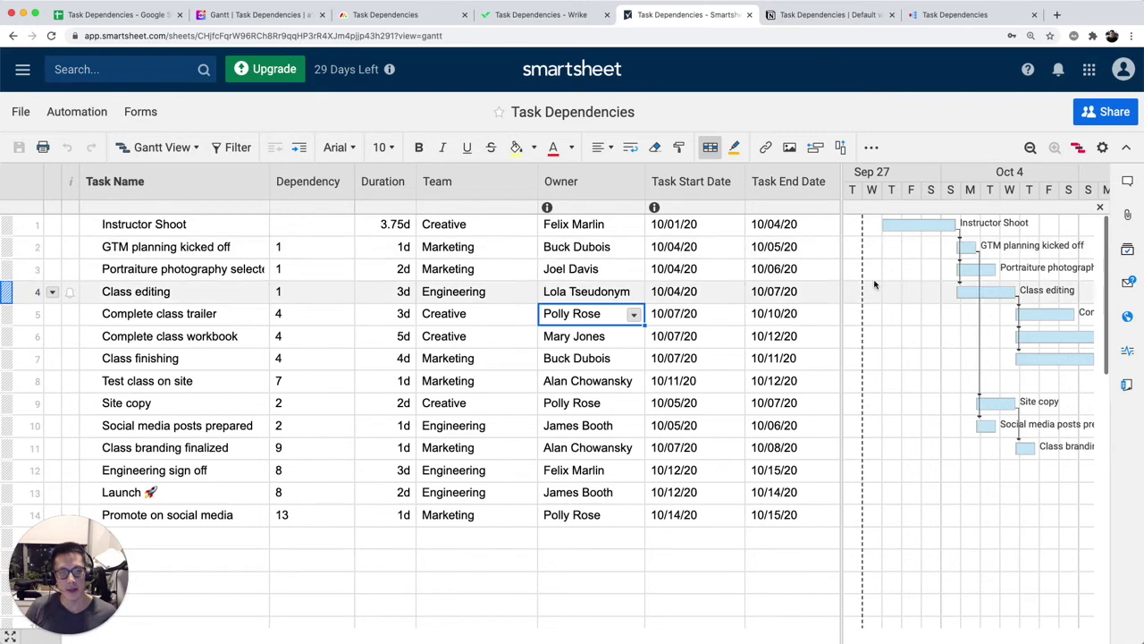
click(569, 19)
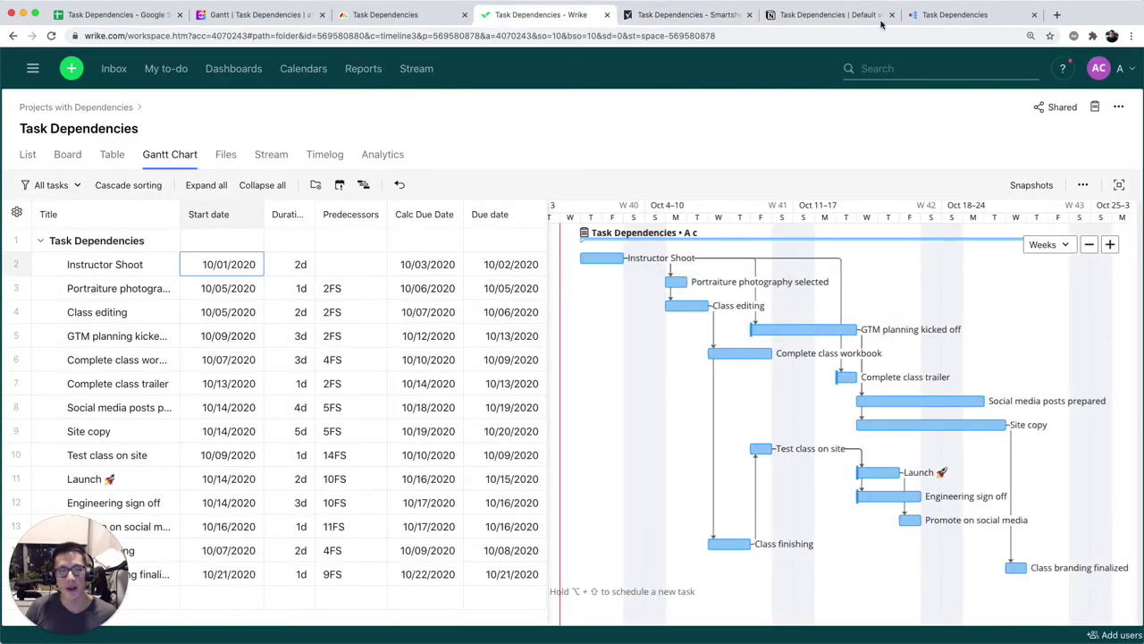
click(259, 19)
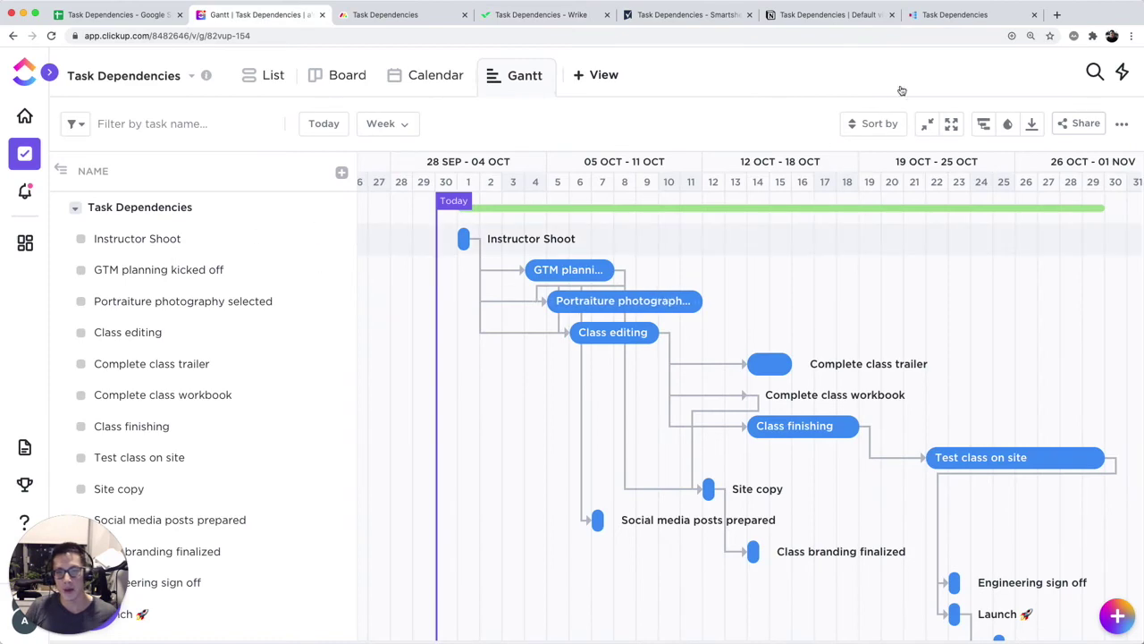
click(936, 20)
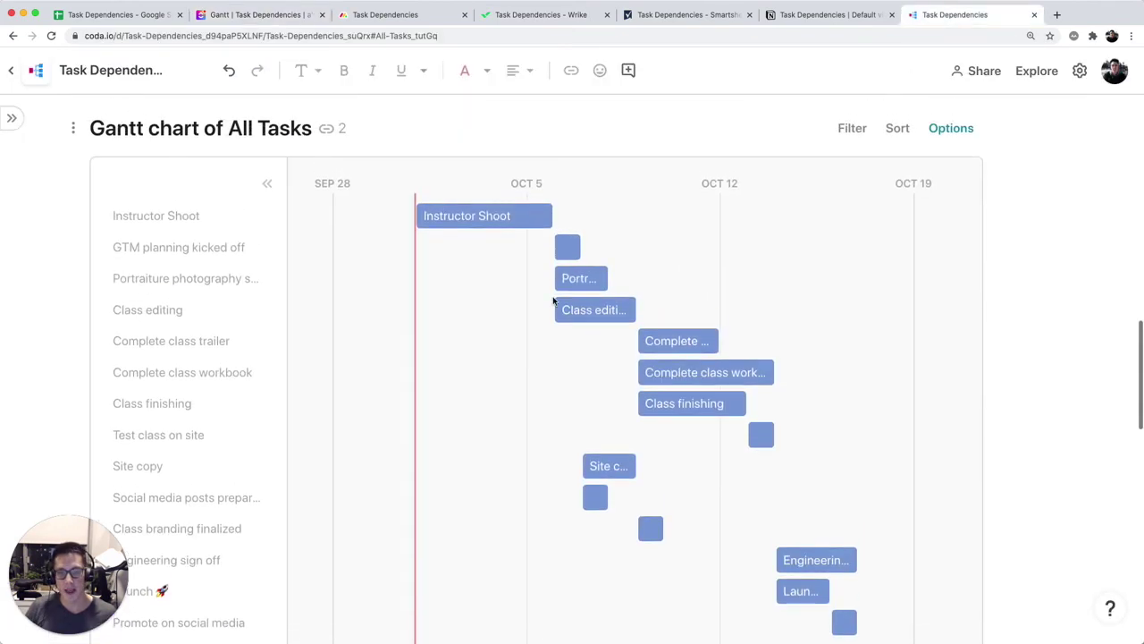
Look through the October 2020 Calendar view of All Tasks in the Coda doc.
scroll(822, 337, down, 5)
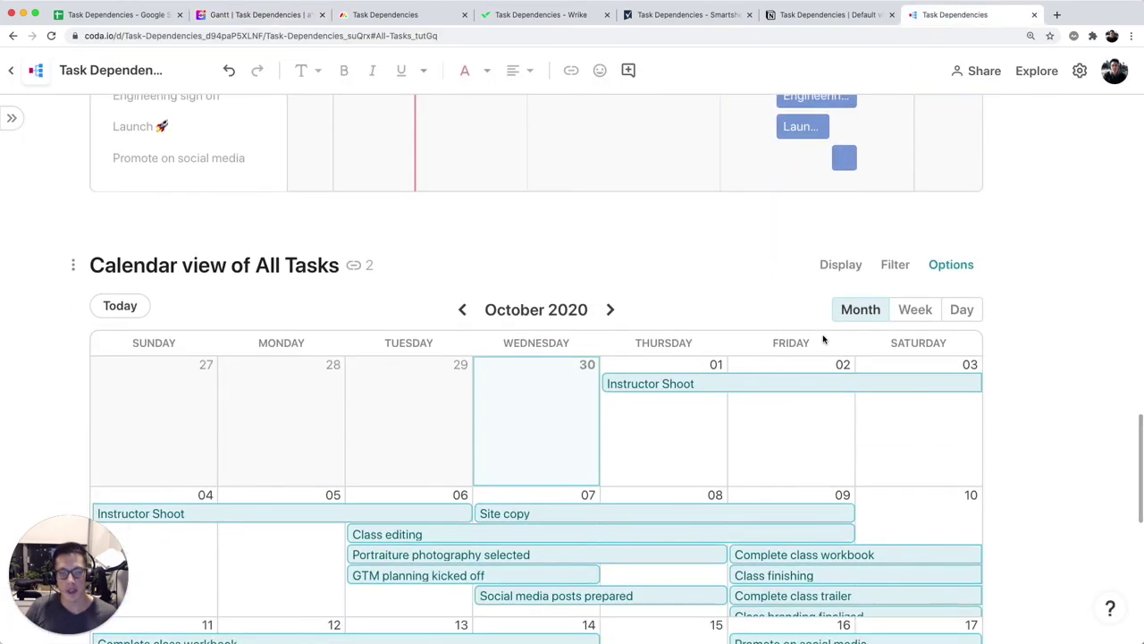
scroll(824, 338, down, 4)
scroll(560, 408, down, 1)
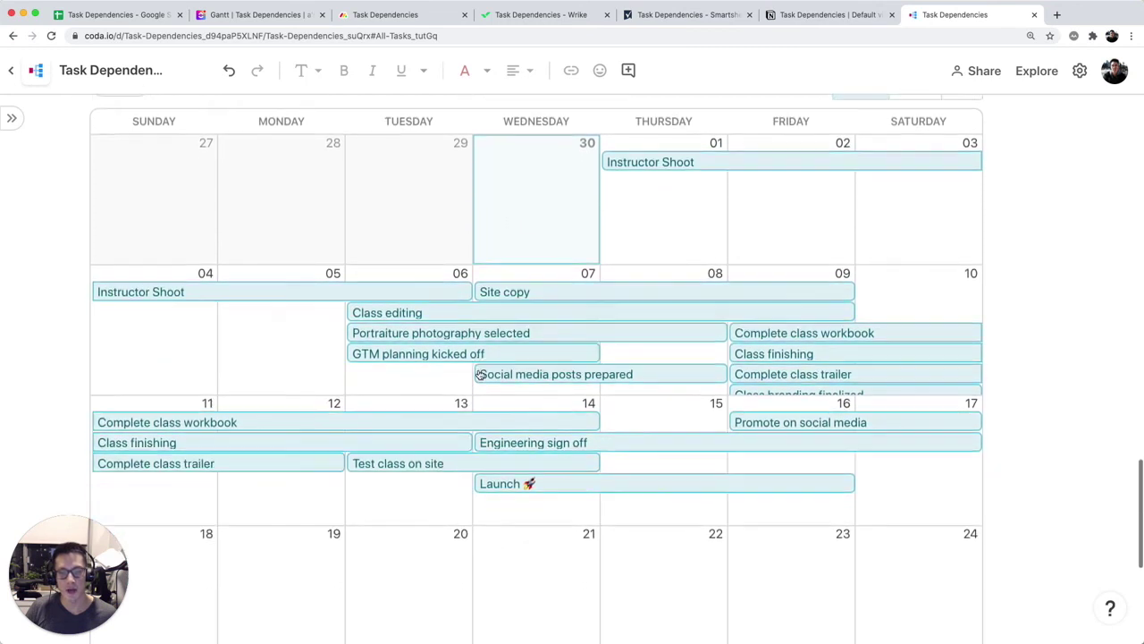